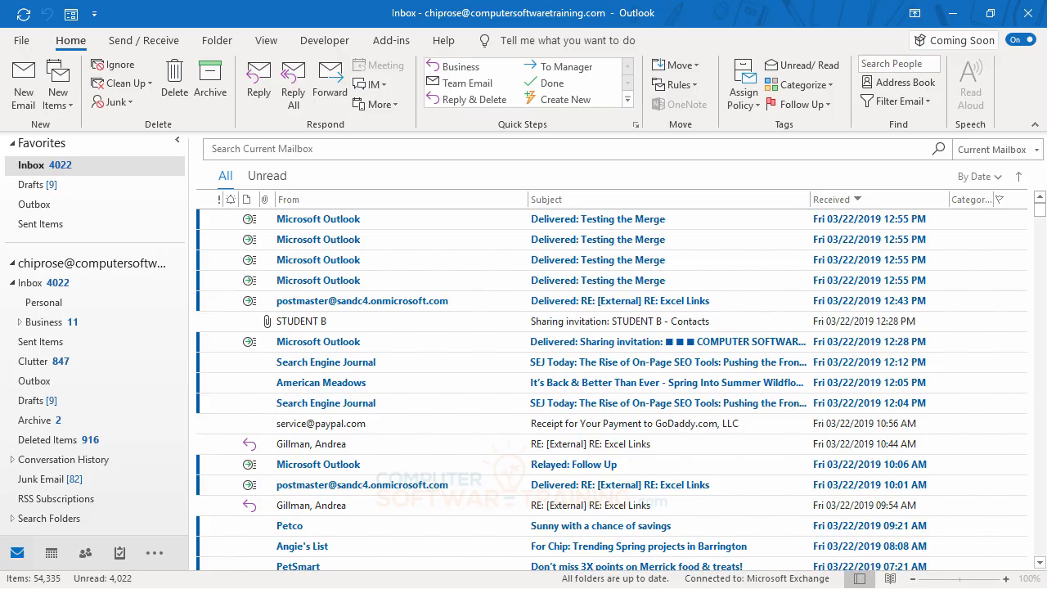
Open the Outlook Today customization options, try the Winter style, and save the page with the Standard style.
left_click(64, 265)
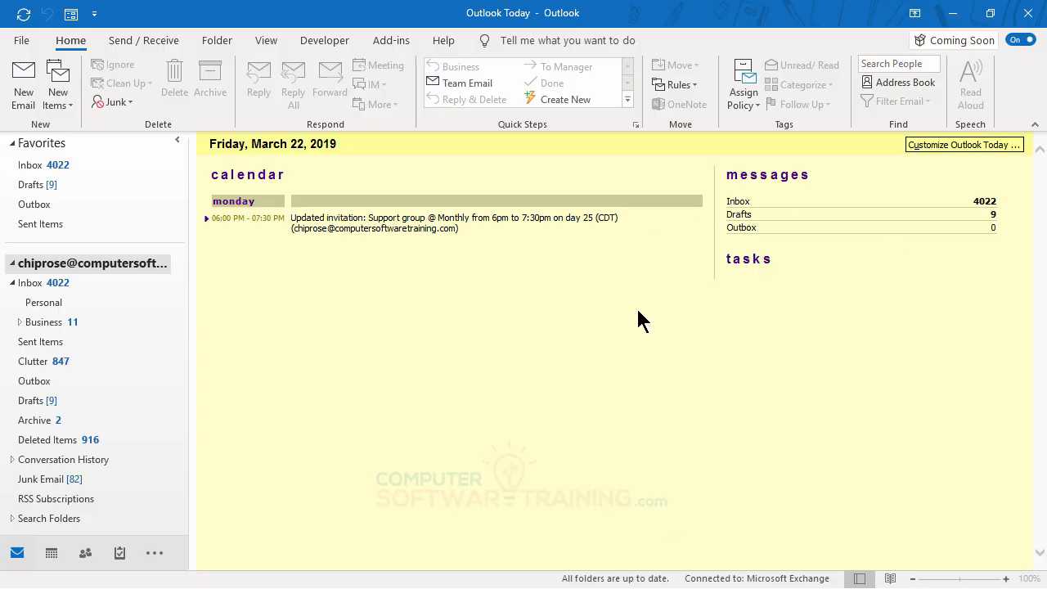
left_click(957, 150)
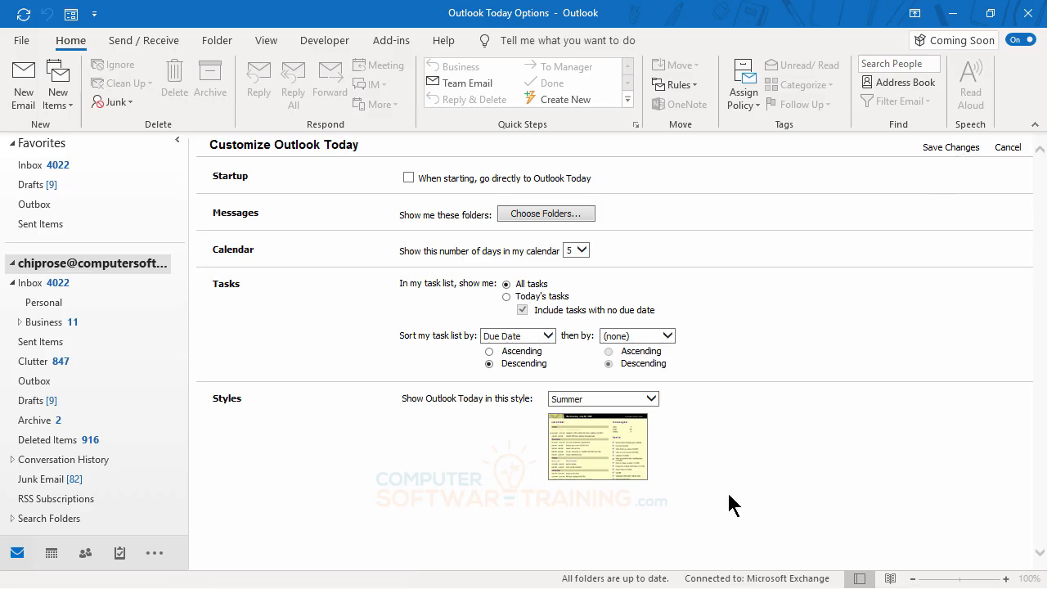
left_click(651, 398)
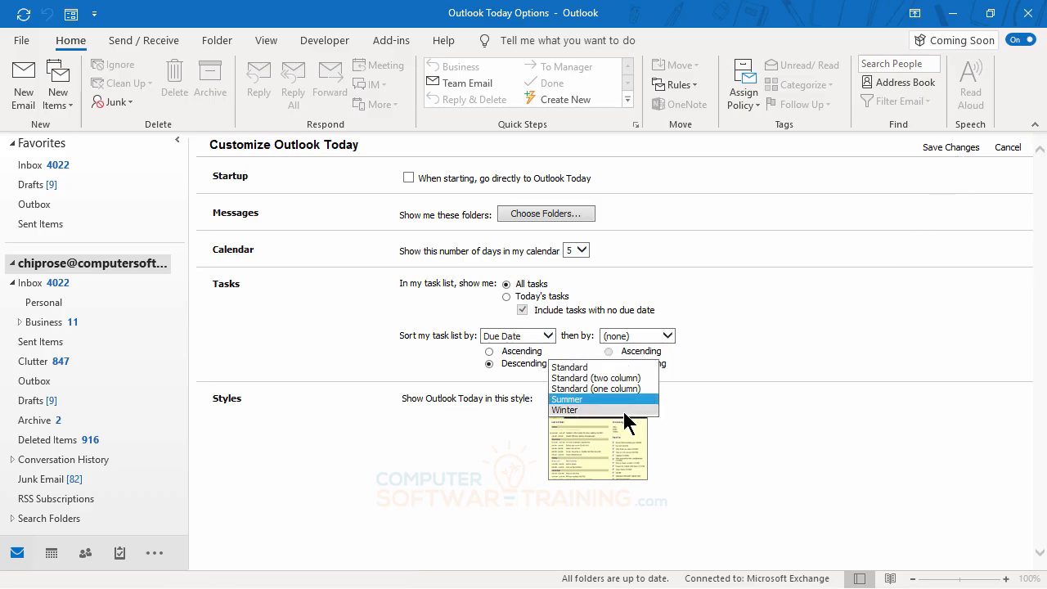
left_click(576, 409)
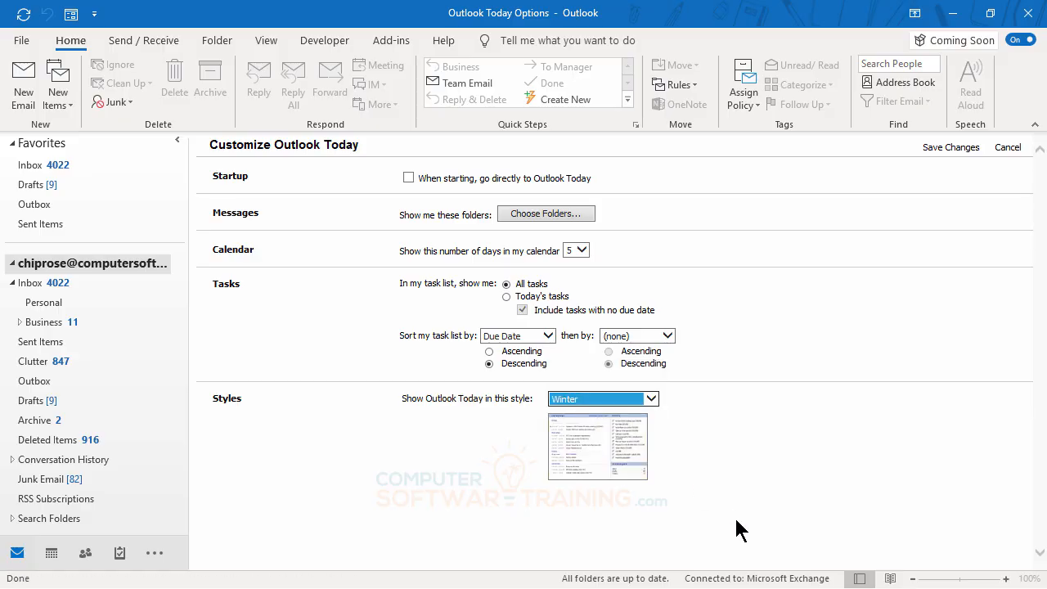
left_click(650, 398)
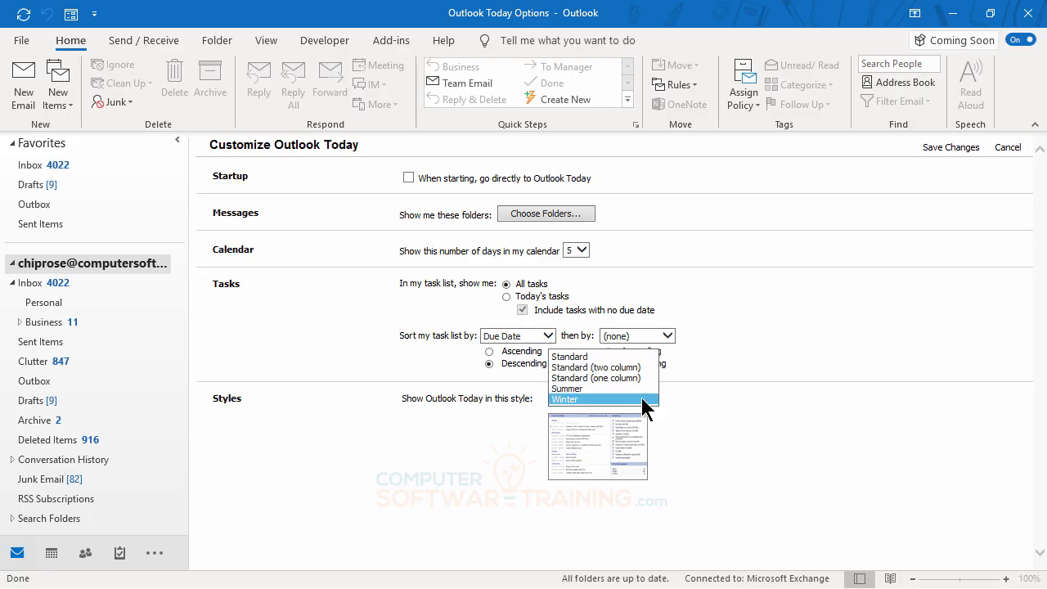
left_click(573, 357)
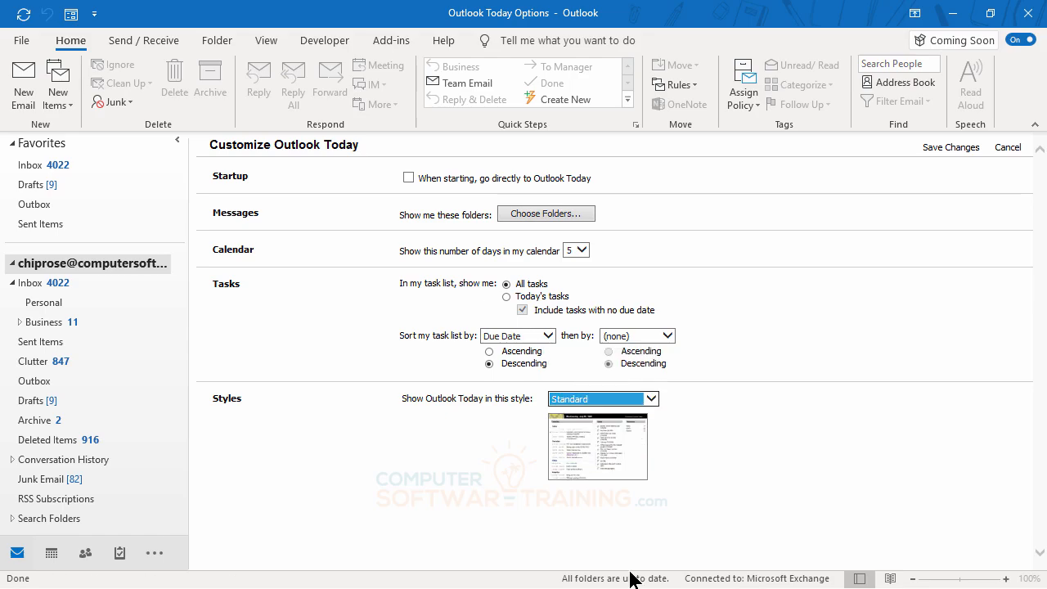
left_click(948, 151)
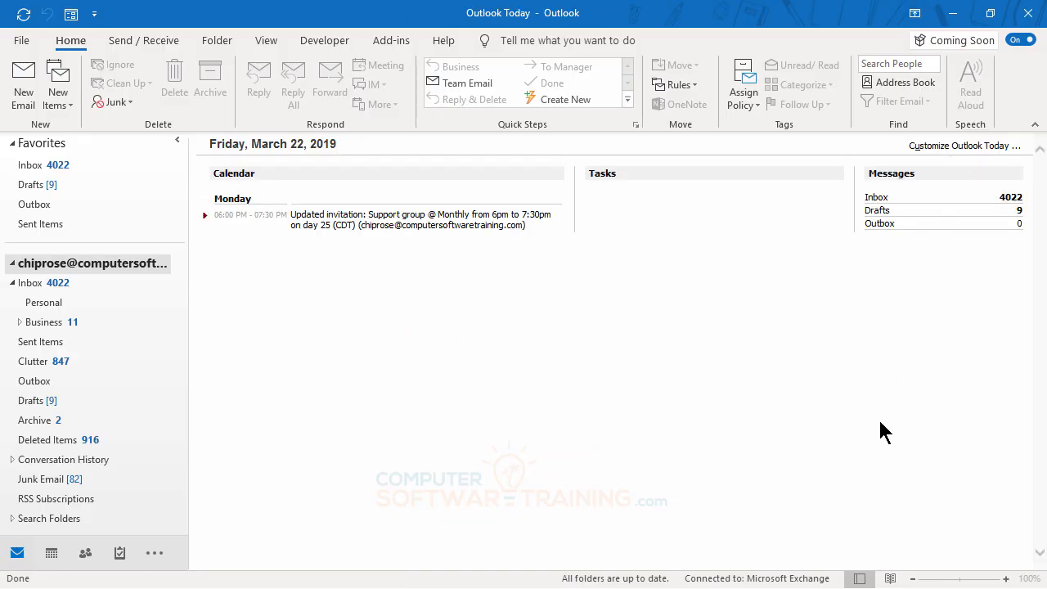
In the Outlook Today customization options, choose the Summer style and show 7 days in the calendar.
left_click(973, 148)
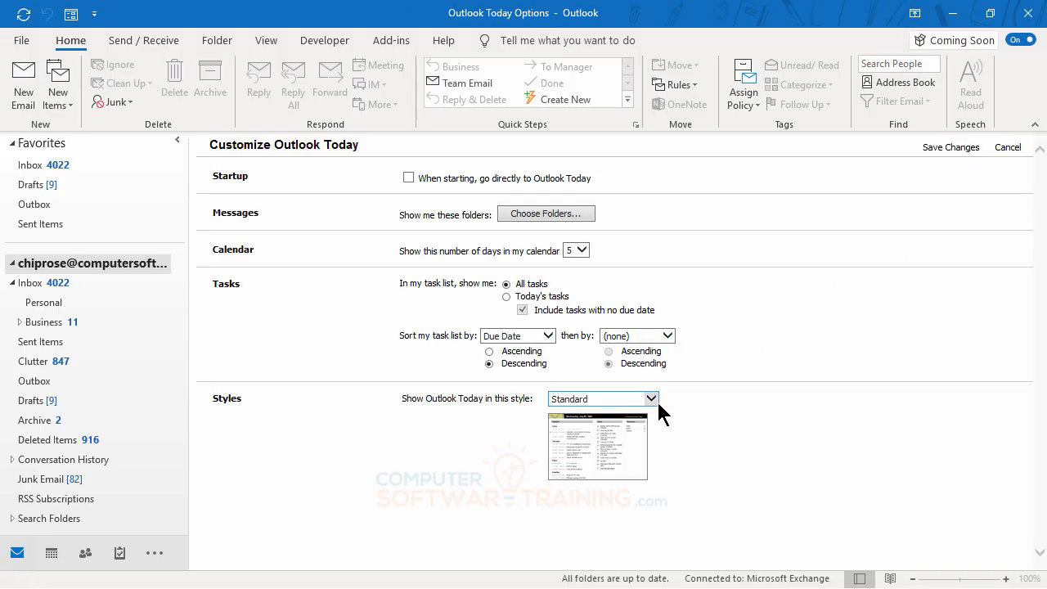
left_click(654, 399)
left_click(585, 431)
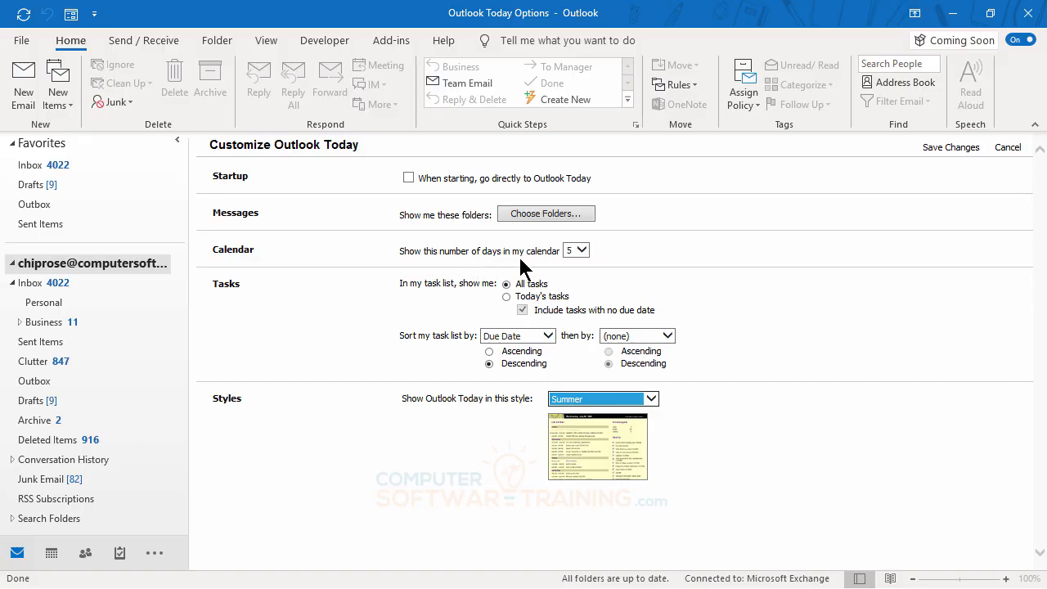
left_click(580, 251)
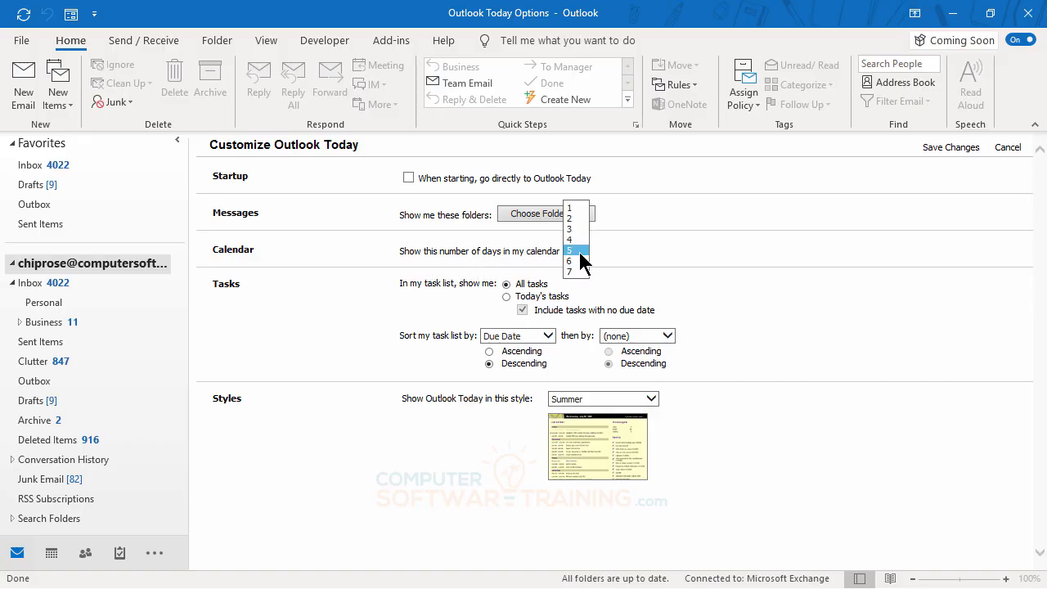
left_click(573, 271)
Add the Sent Items and Clutter folders to the messages shown in Outlook Today.
left_click(552, 220)
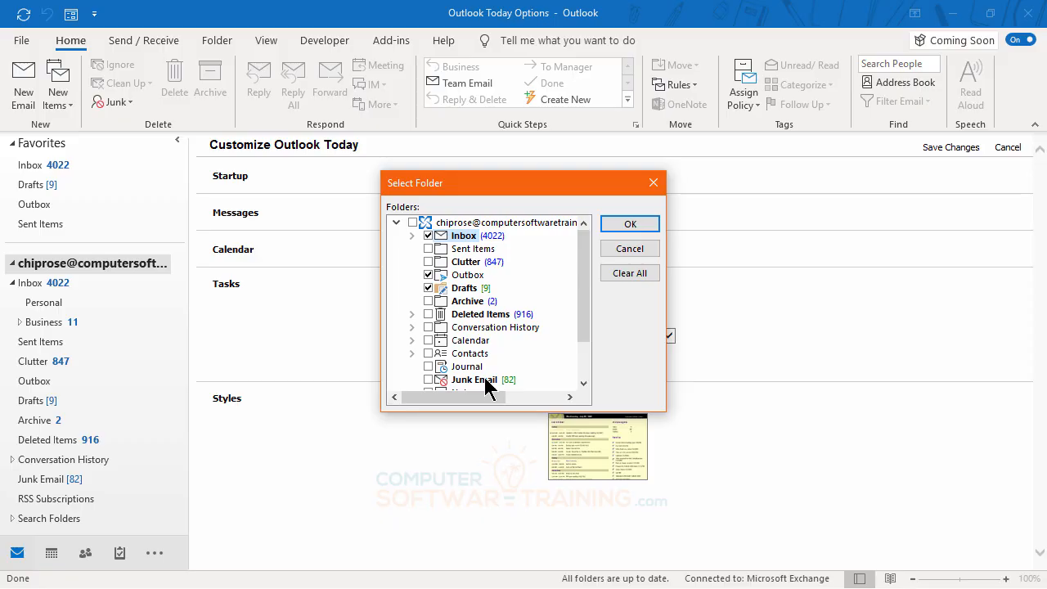
left_click(428, 249)
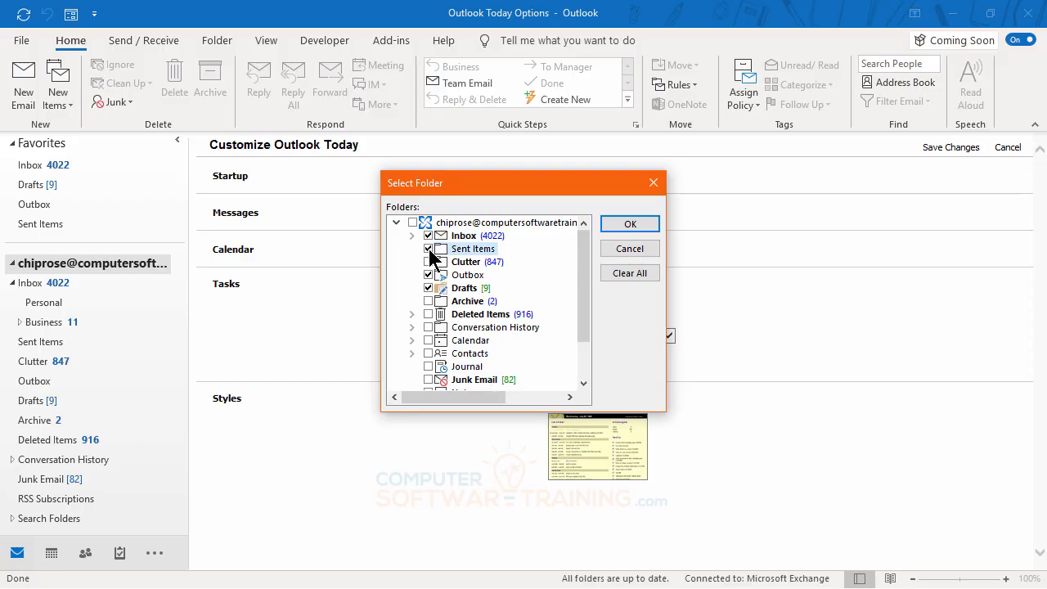
left_click(427, 262)
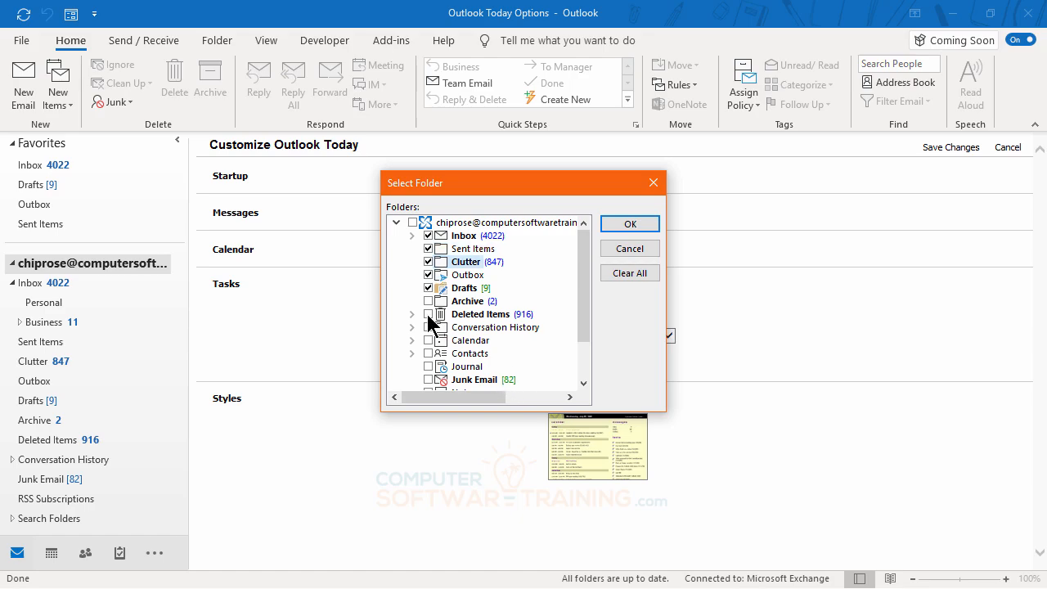
left_click(628, 225)
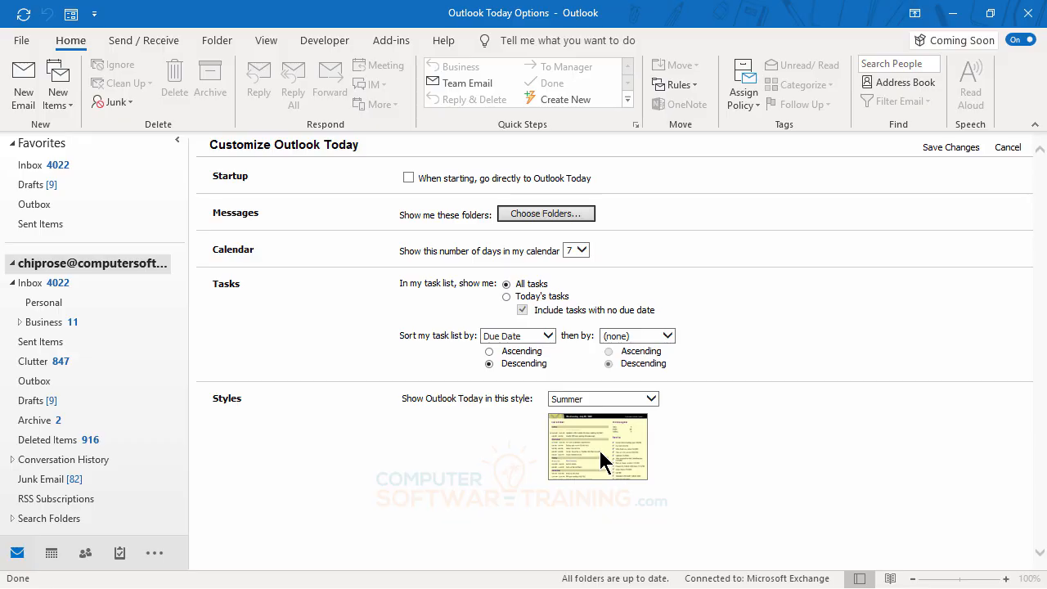
Make the program start directly in Outlook Today, save the changes, and close it from the Inbox.
left_click(408, 178)
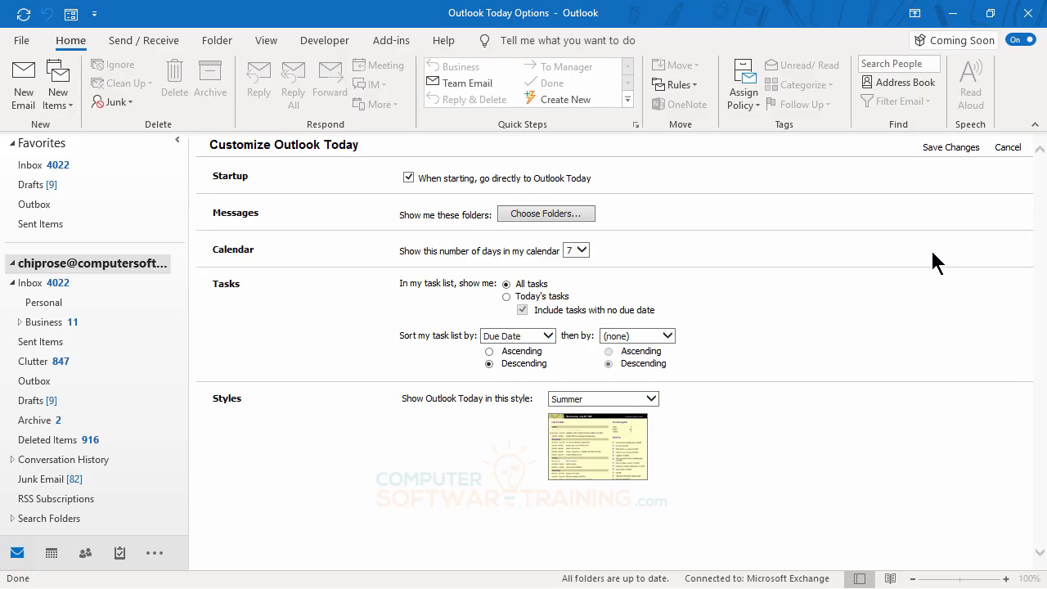
left_click(944, 151)
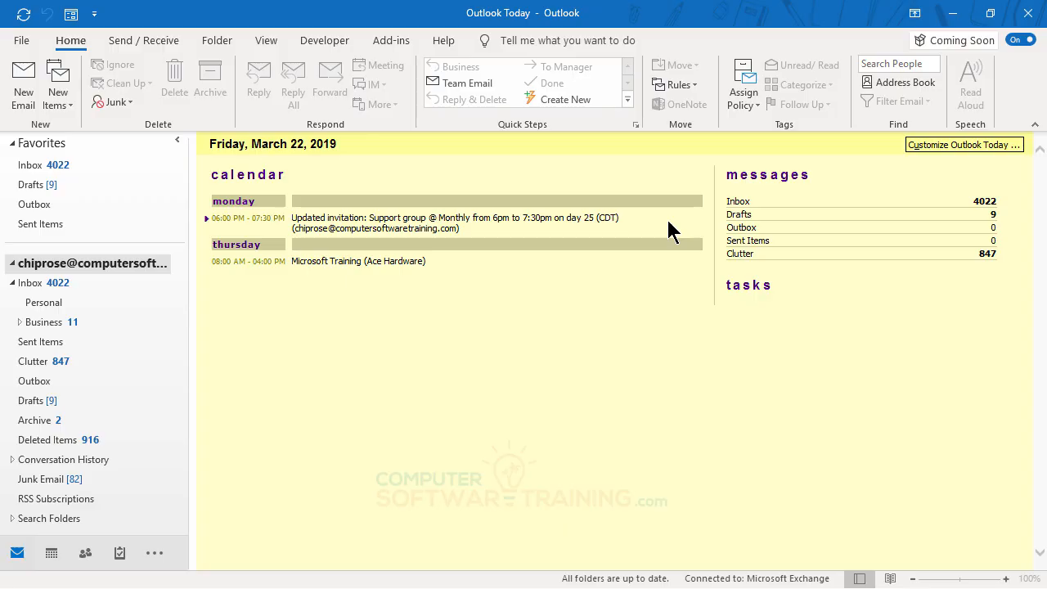
left_click(38, 279)
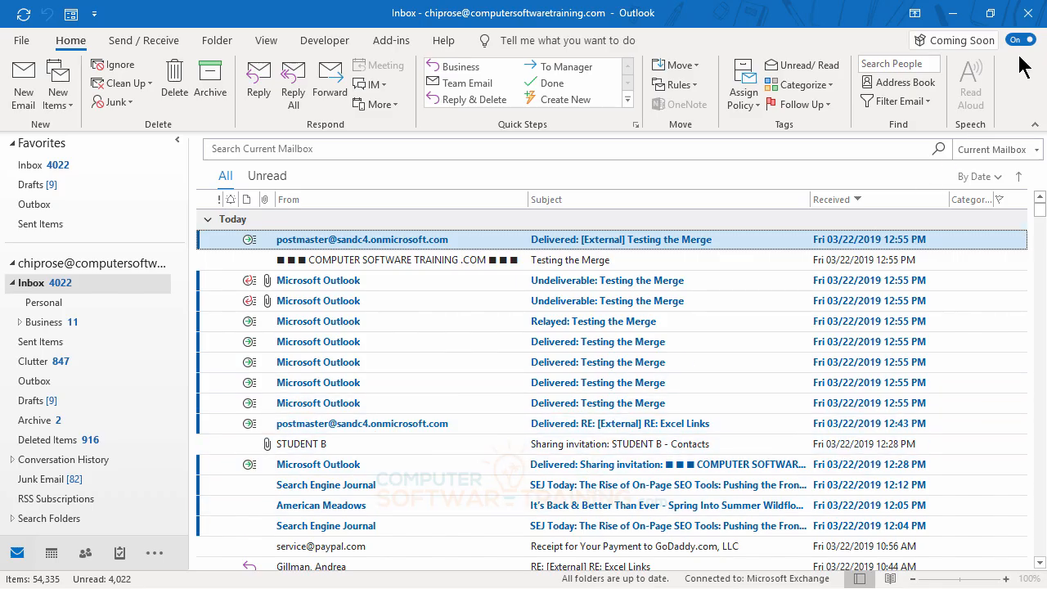
left_click(1027, 13)
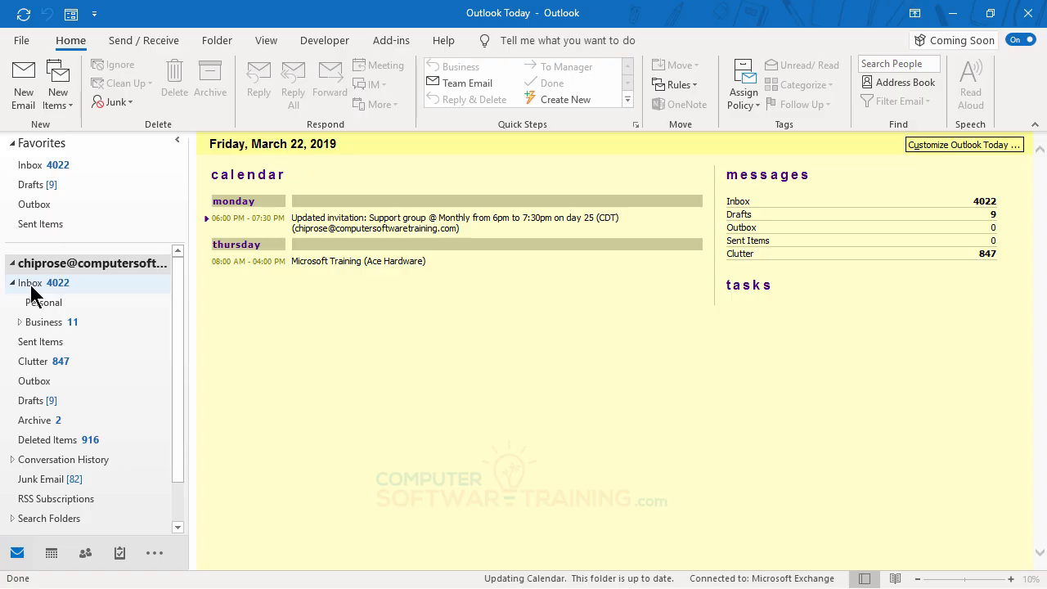
Return to the Inbox and open the Calendar settings in Outlook Options.
left_click(31, 284)
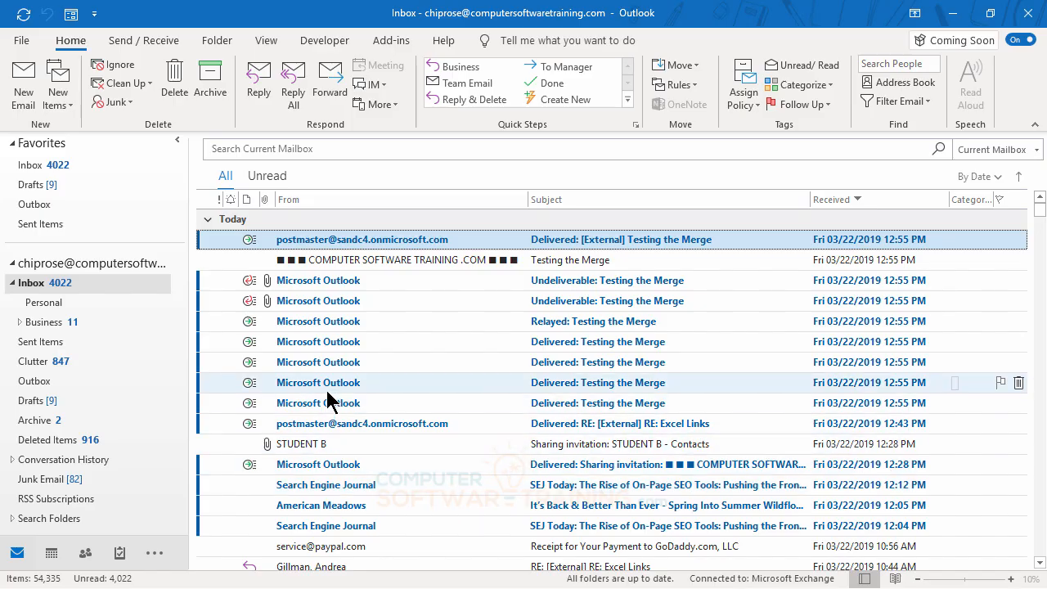
left_click(23, 41)
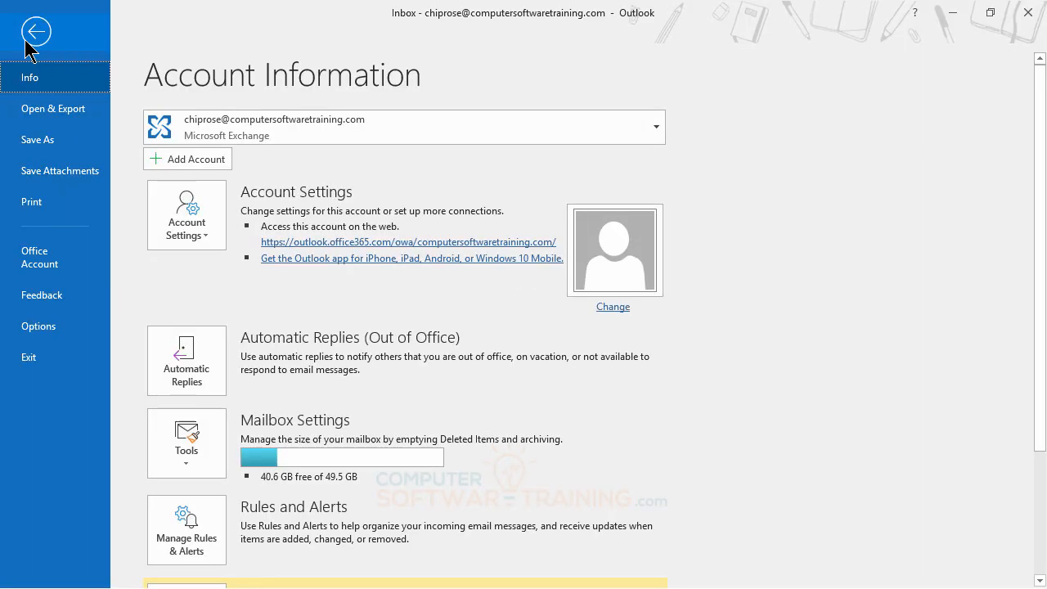
left_click(39, 326)
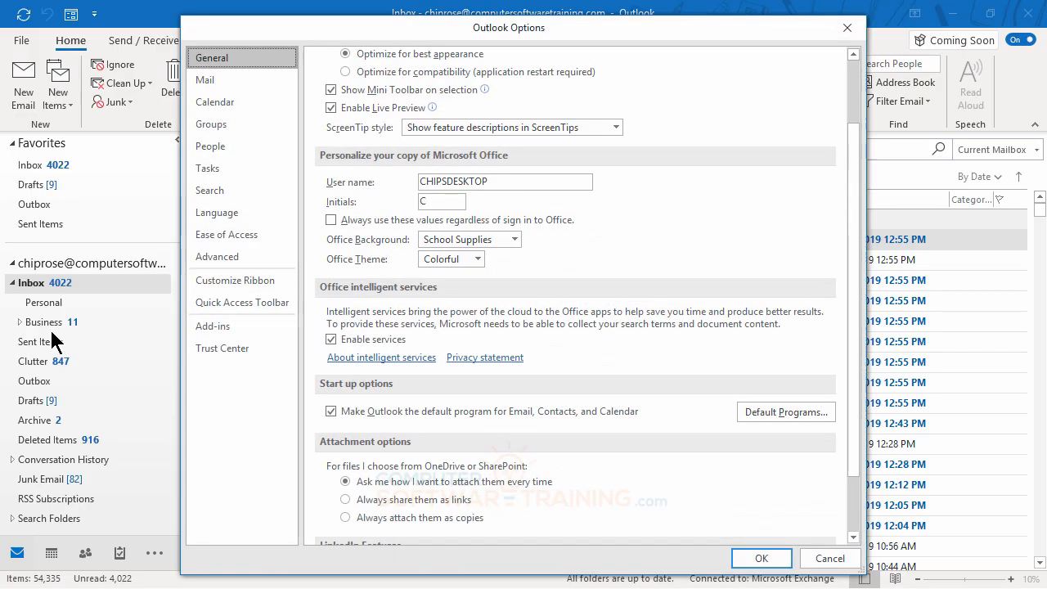
left_click(215, 102)
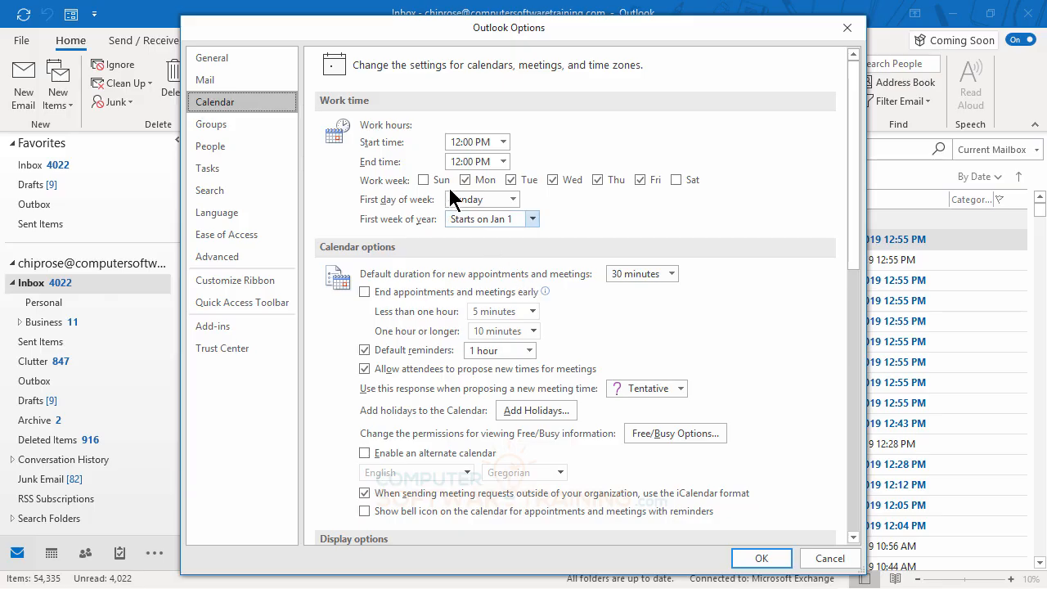
Set the calendar work hours to start at 07:00 AM and end at 05:00 PM.
left_click(503, 141)
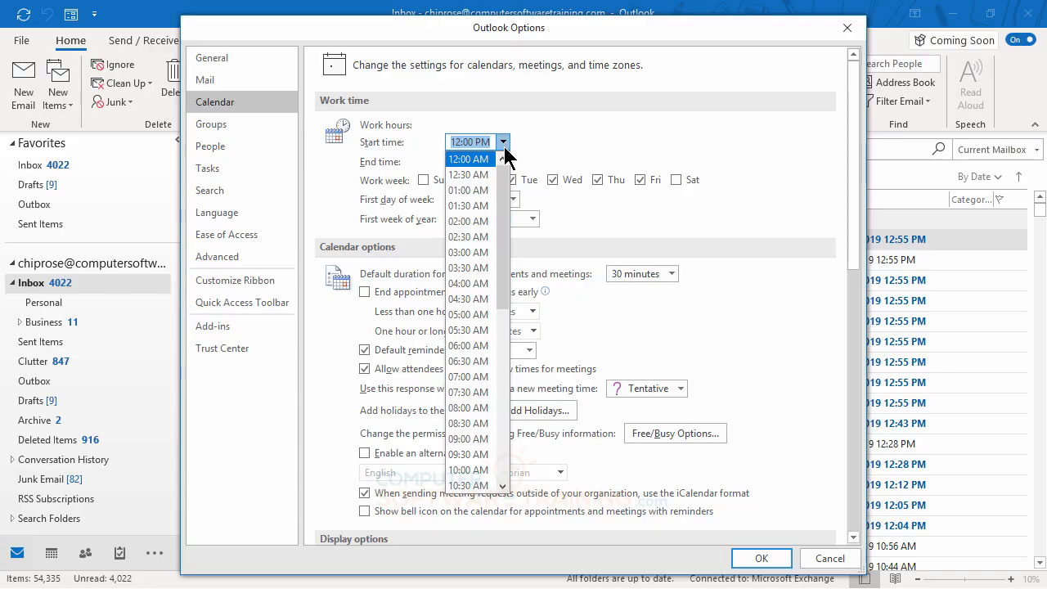
left_click(488, 376)
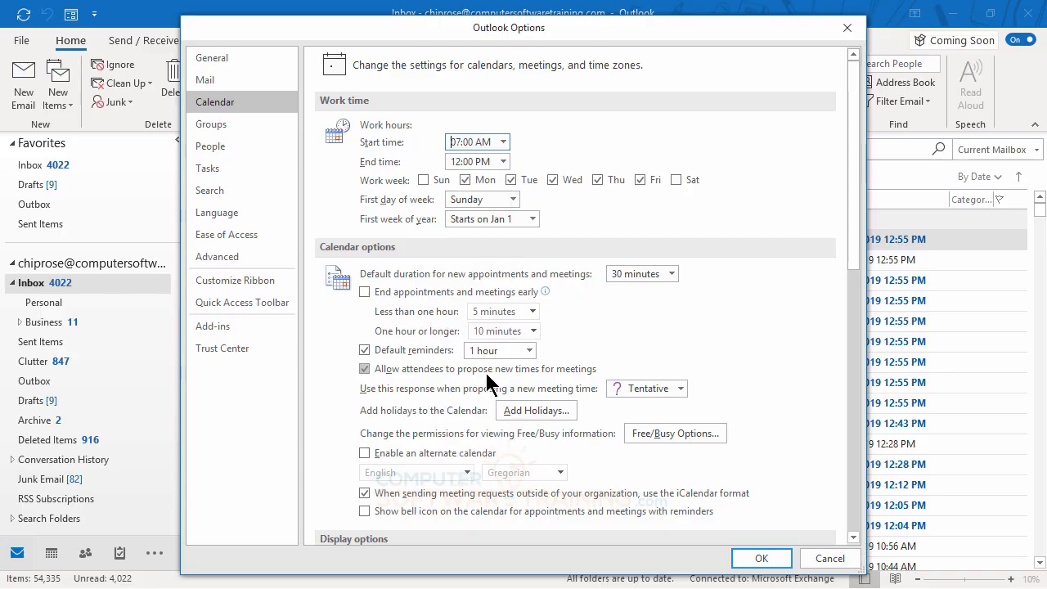
left_click(503, 161)
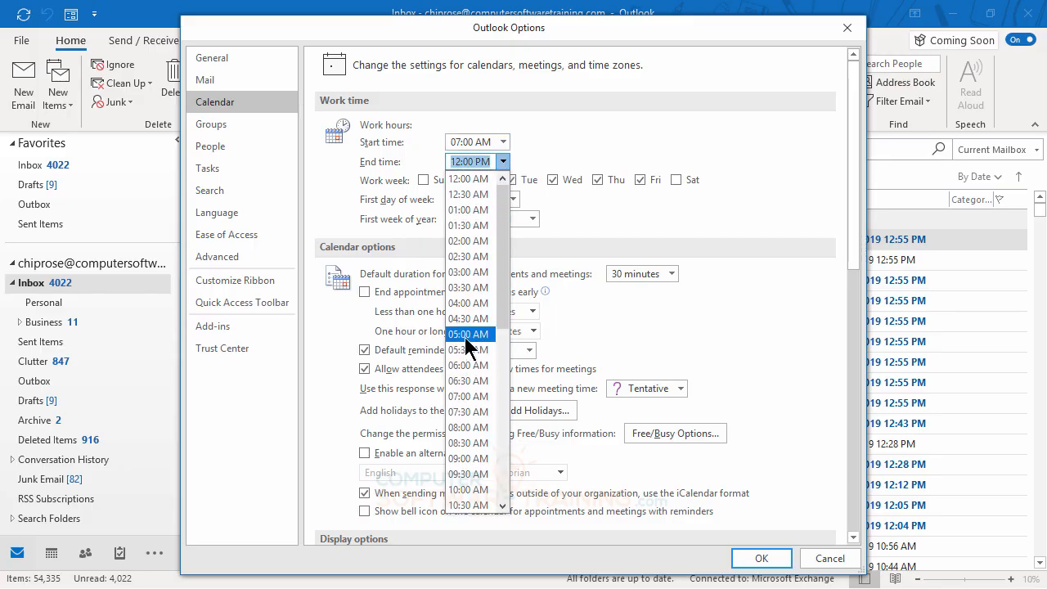
scroll(467, 348, "down", 5)
scroll(466, 348, "down", 2)
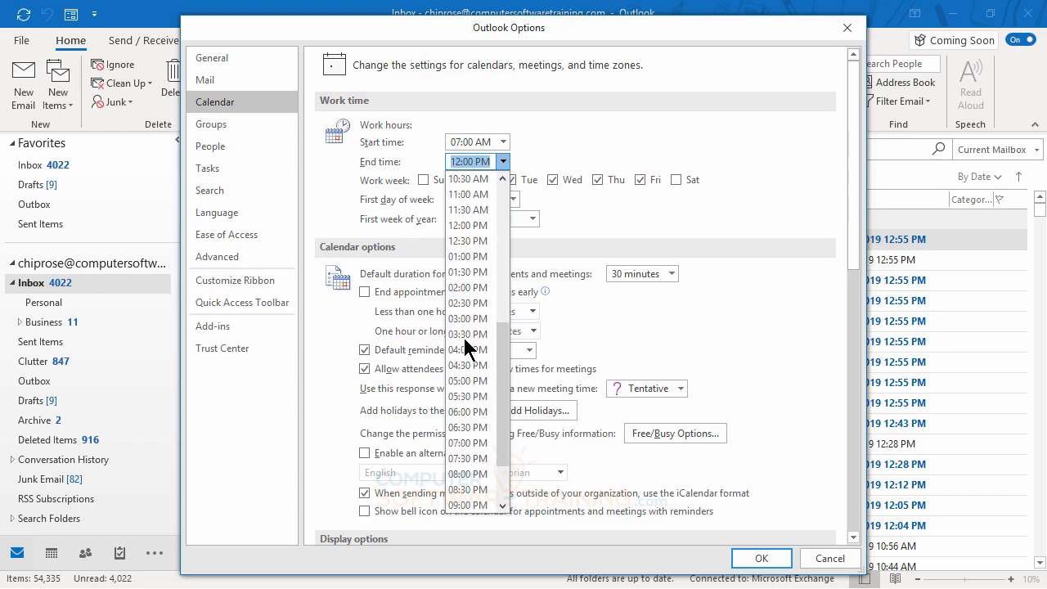
left_click(470, 381)
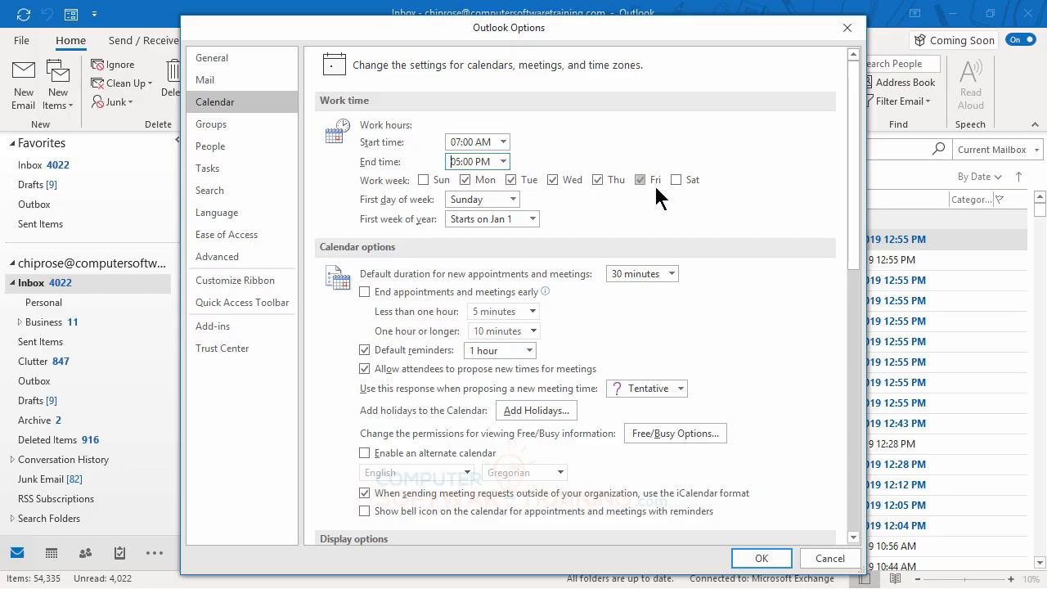
Try adding Saturday to the work week, remove it again, and check the choices for the first day of the week.
left_click(676, 181)
left_click(676, 181)
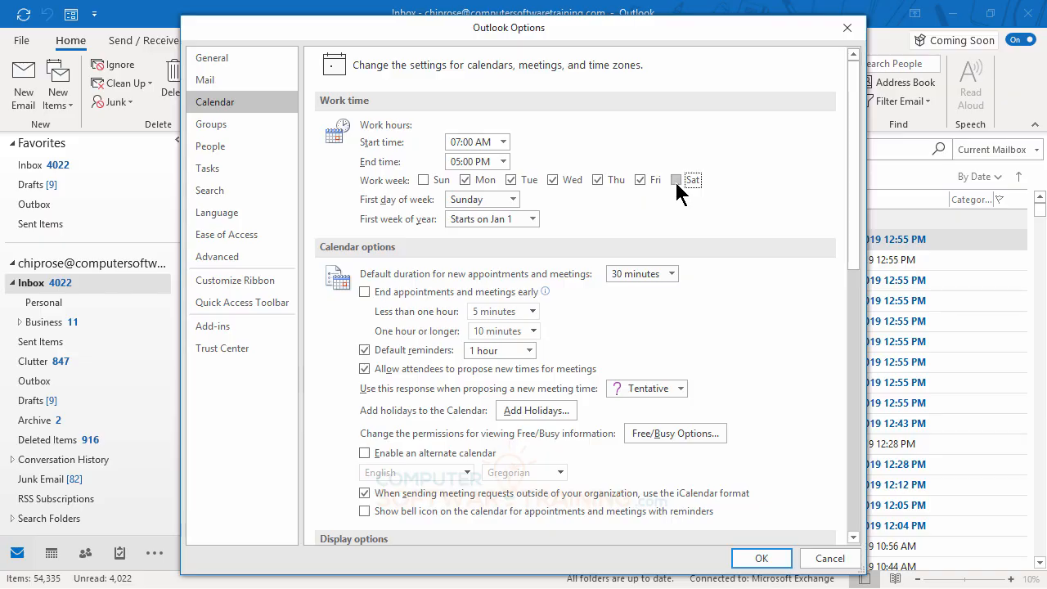
left_click(516, 198)
left_click(516, 198)
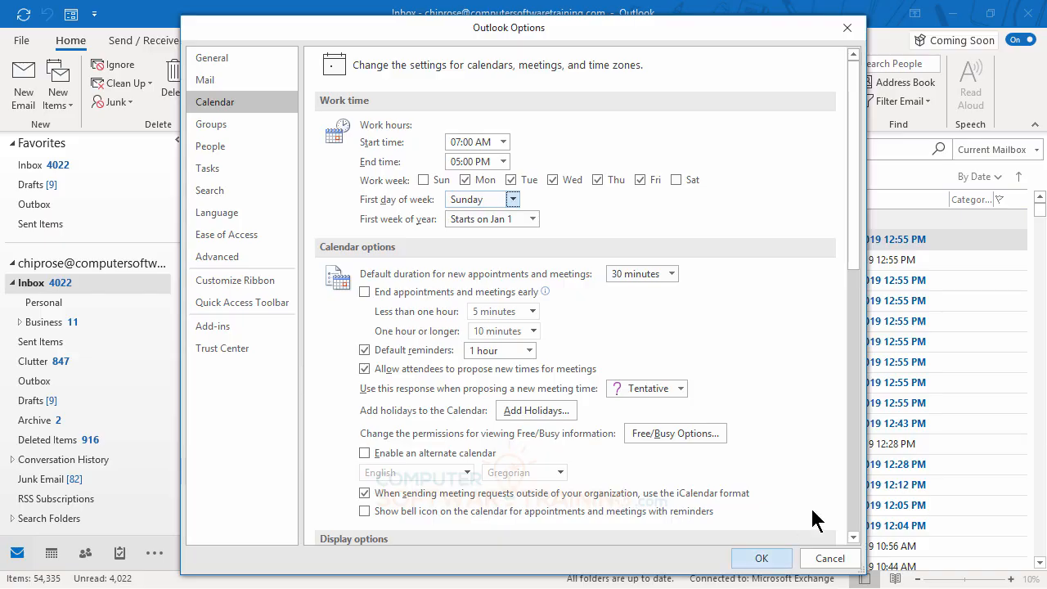
Set the default duration for new appointments and meetings to 1 hour and disallow attendees from proposing new meeting times.
scroll(699, 347, "down", 6)
scroll(699, 349, "down", 5)
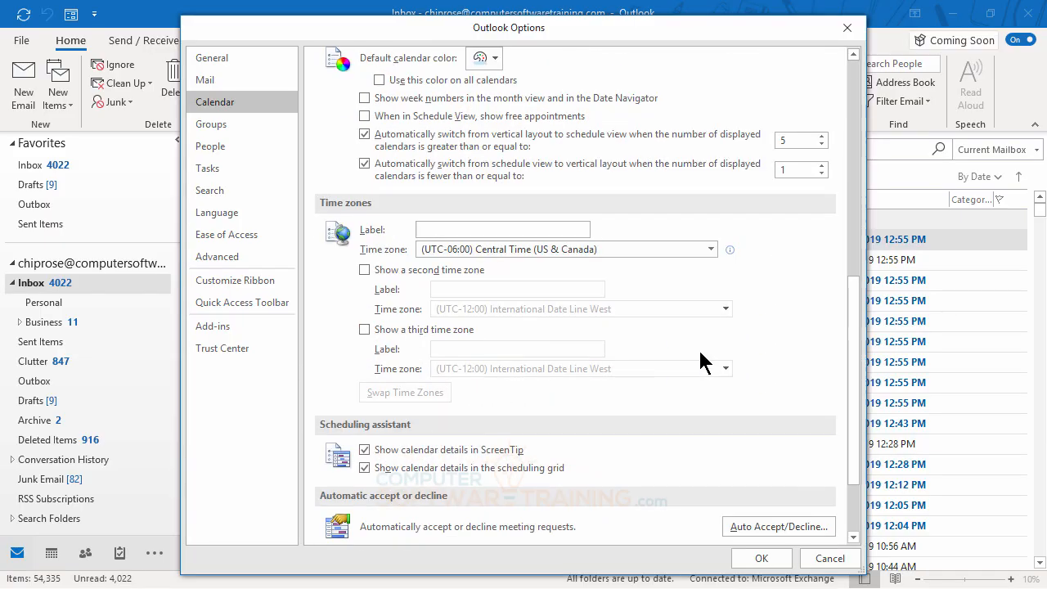
scroll(695, 348, "up", 4)
scroll(698, 356, "up", 5)
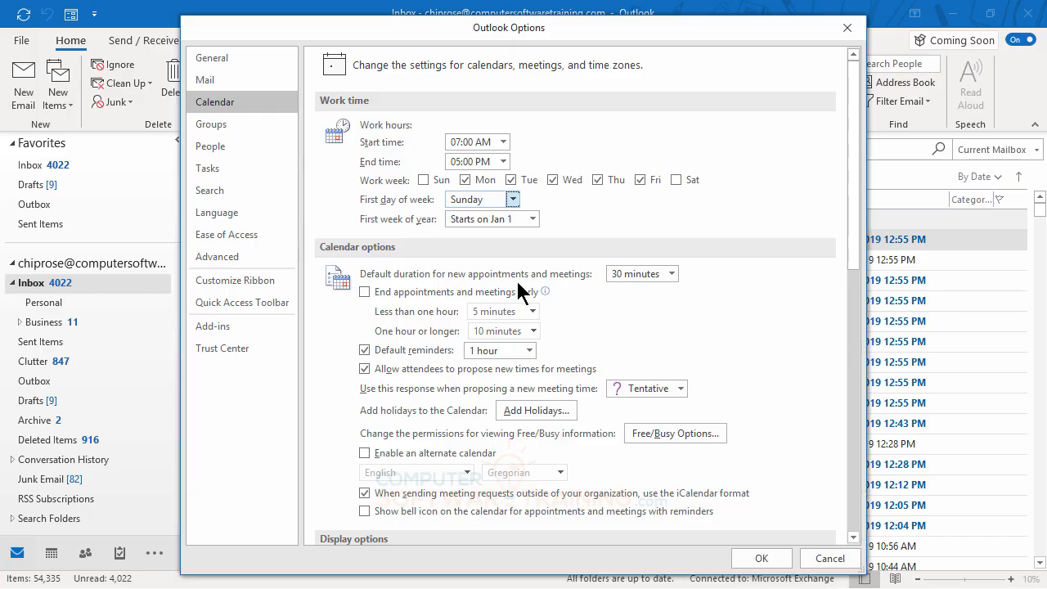
left_click(670, 275)
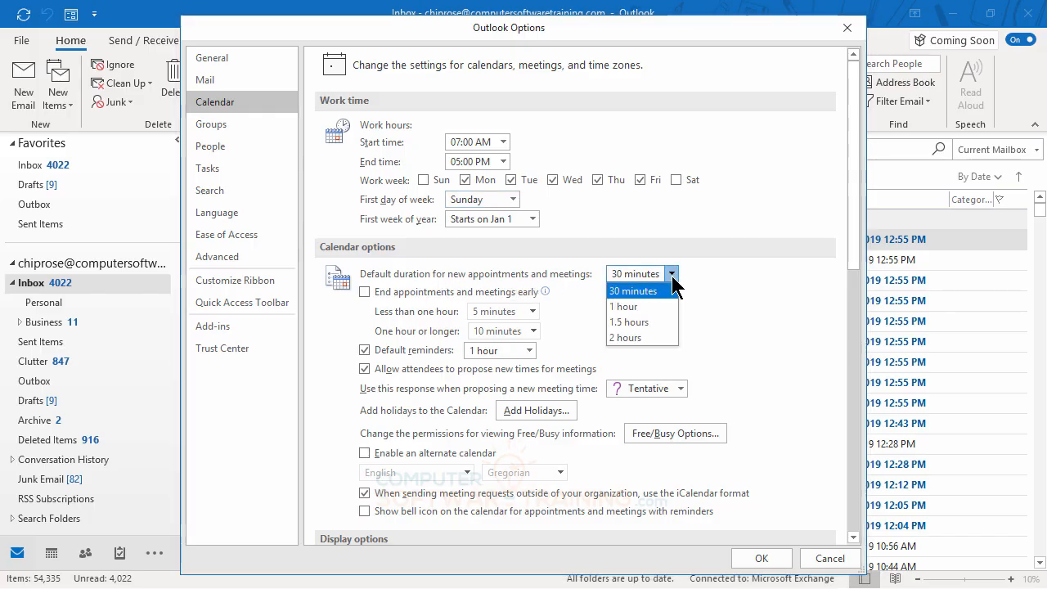
left_click(638, 306)
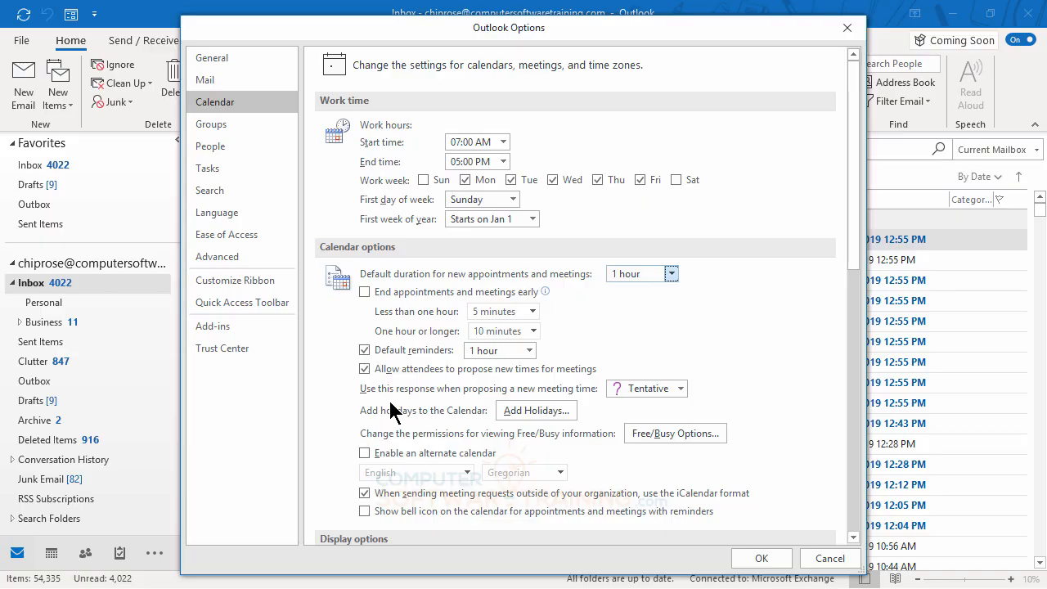
left_click(366, 370)
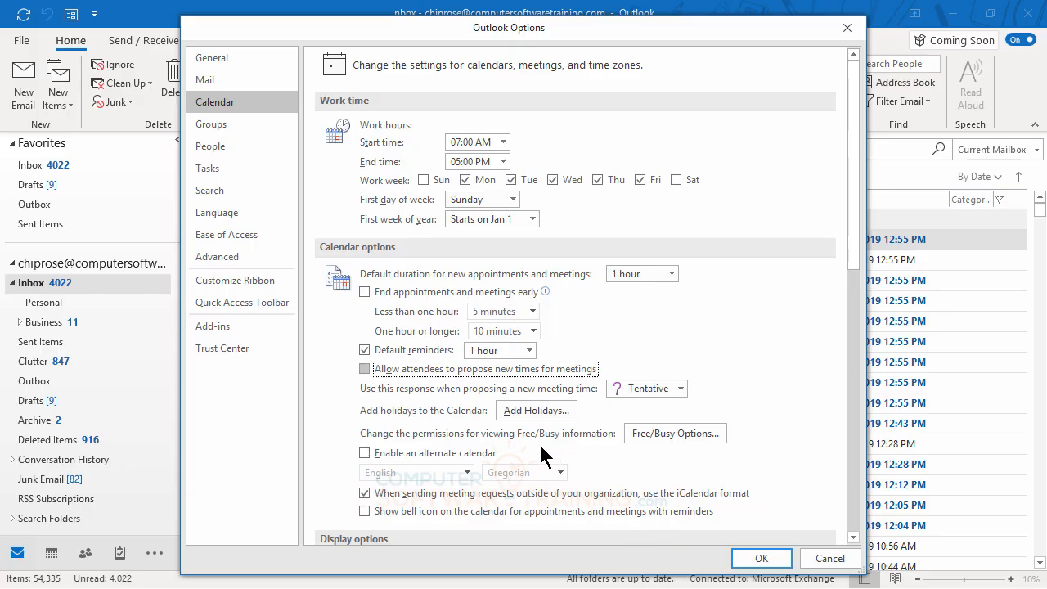
Look through the list of locations whose holidays can be added to the calendar, and cancel without adding any.
left_click(531, 417)
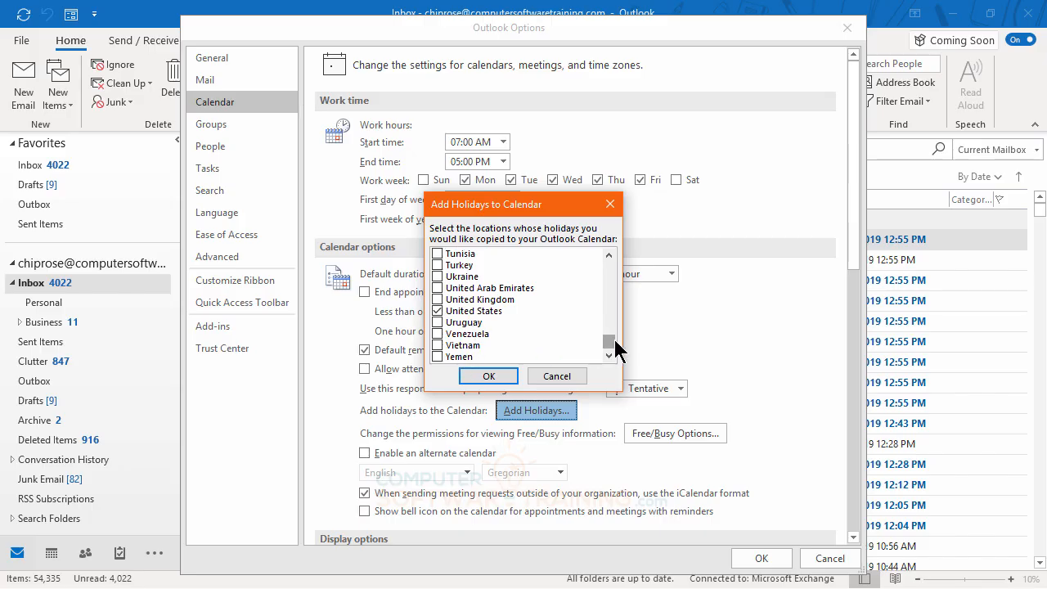
mouse_move(615, 342)
left_mouse_down()
mouse_move(617, 252)
mouse_move(614, 354)
left_mouse_up()
left_click(558, 378)
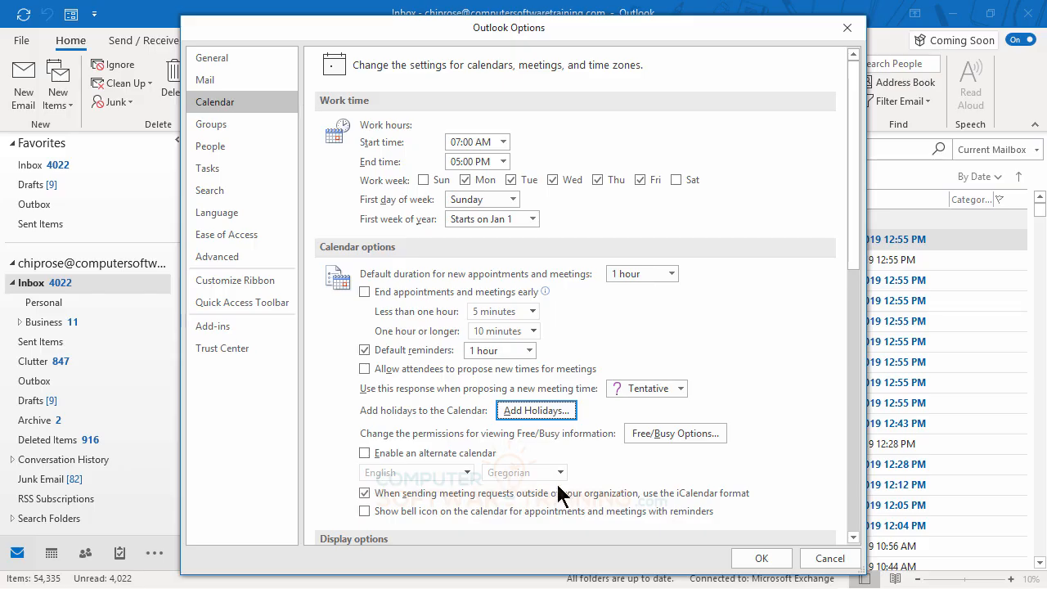
Open the Free/Busy permissions of the calendar and review the access levels available for My Organization.
key("Tab")
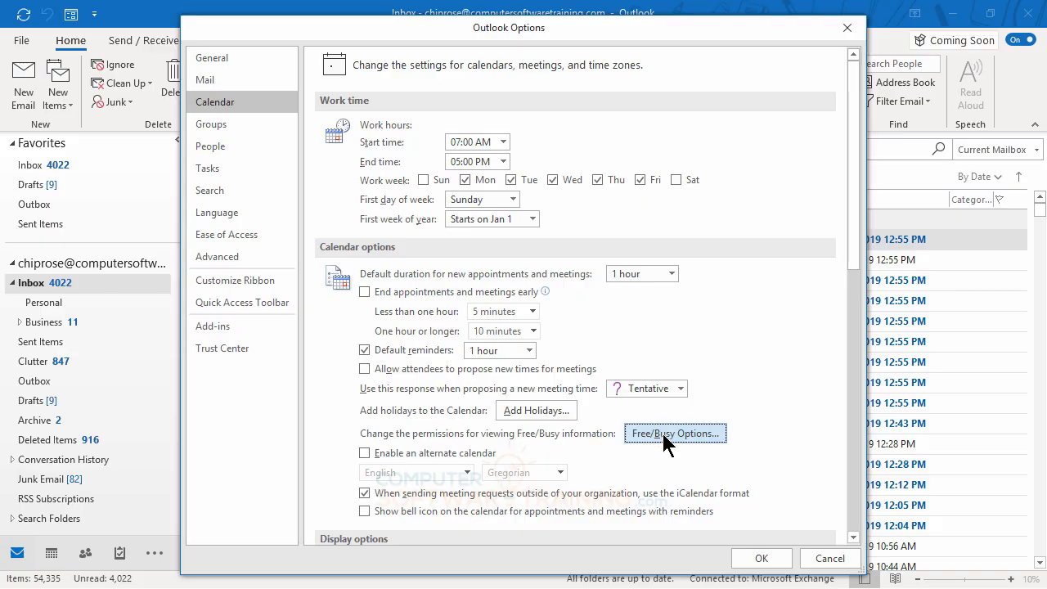
left_click(663, 435)
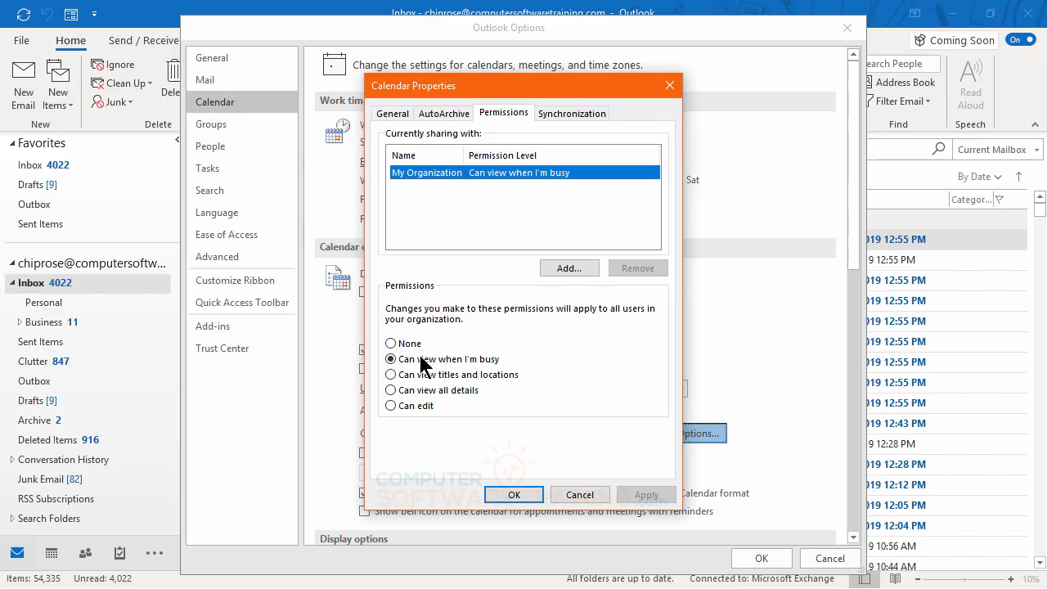
mouse_move(419, 397)
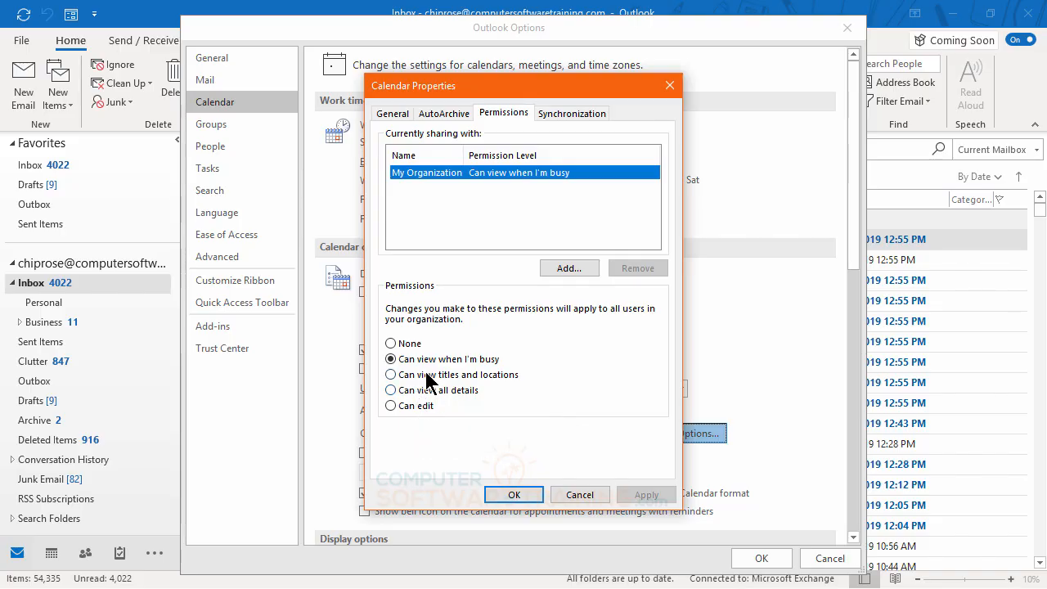
mouse_move(460, 372)
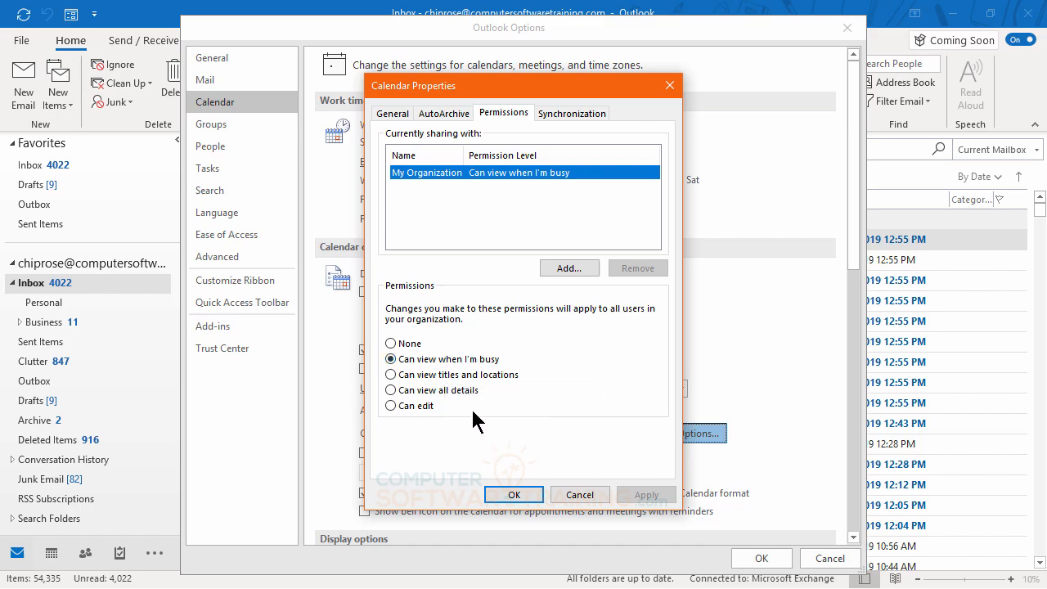
mouse_move(473, 411)
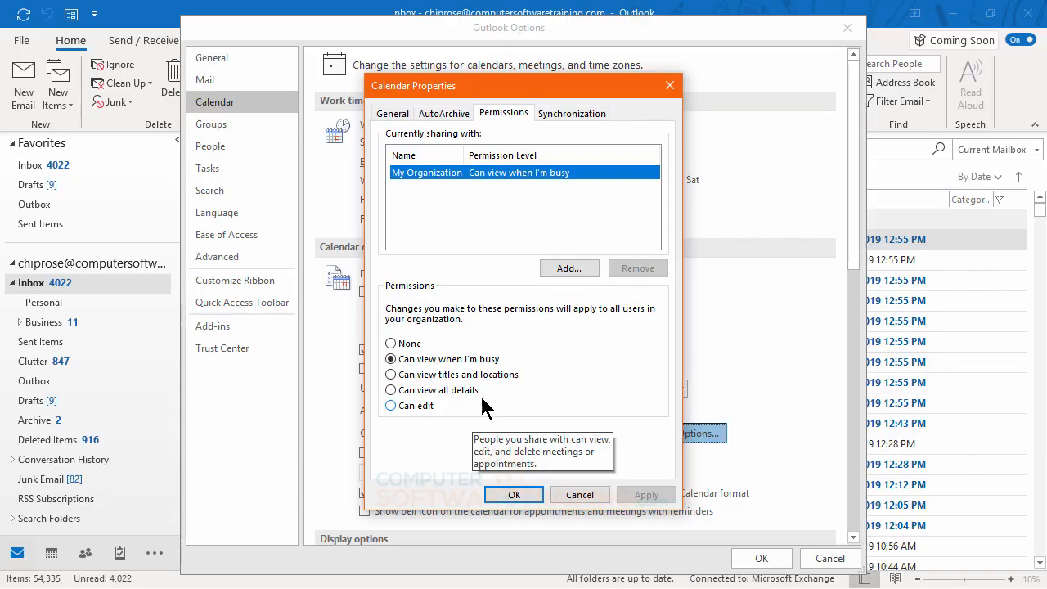
Try the Can edit, Can view all details, Can view when I'm busy and None permissions for My Organization, and cancel the changes.
left_click(389, 406)
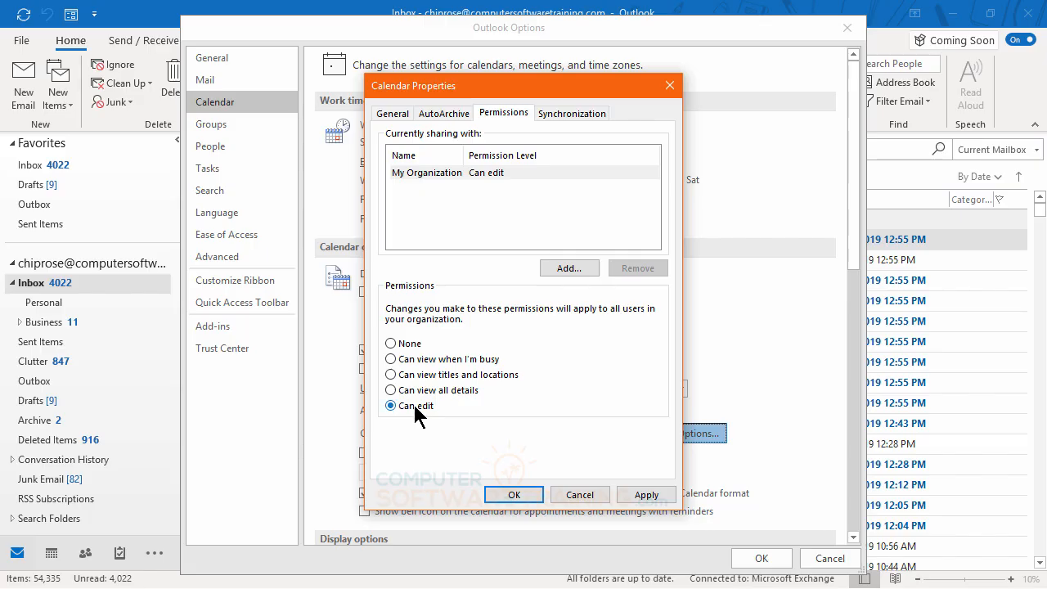
mouse_move(426, 418)
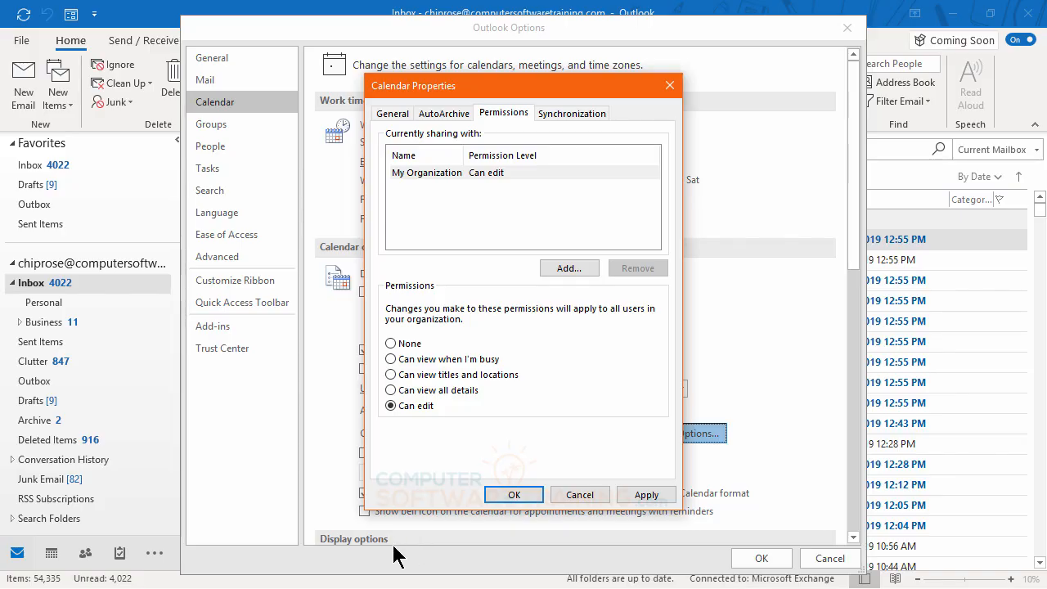
left_click(393, 390)
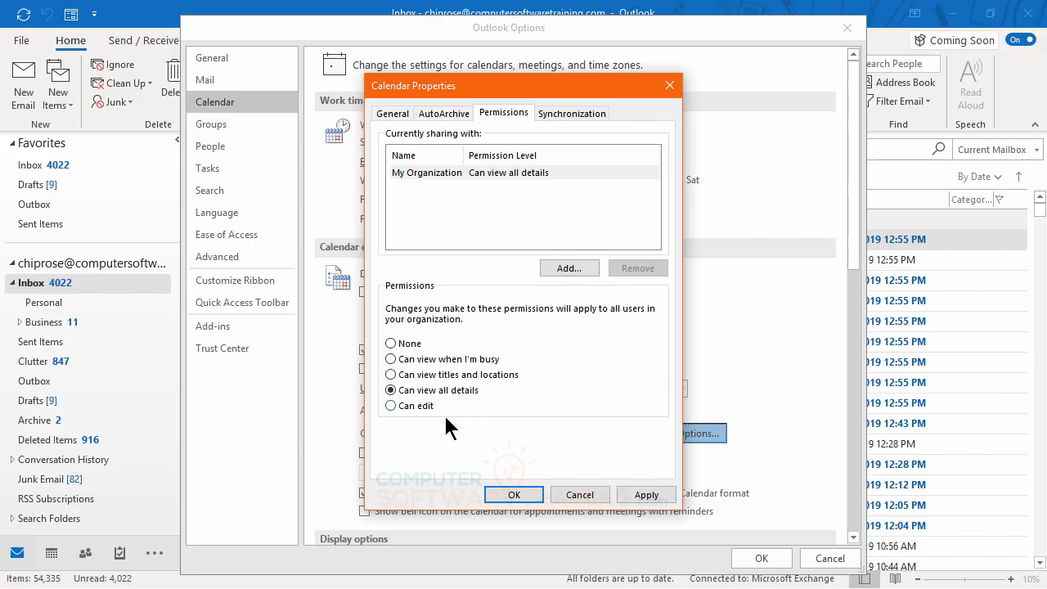
left_click(390, 359)
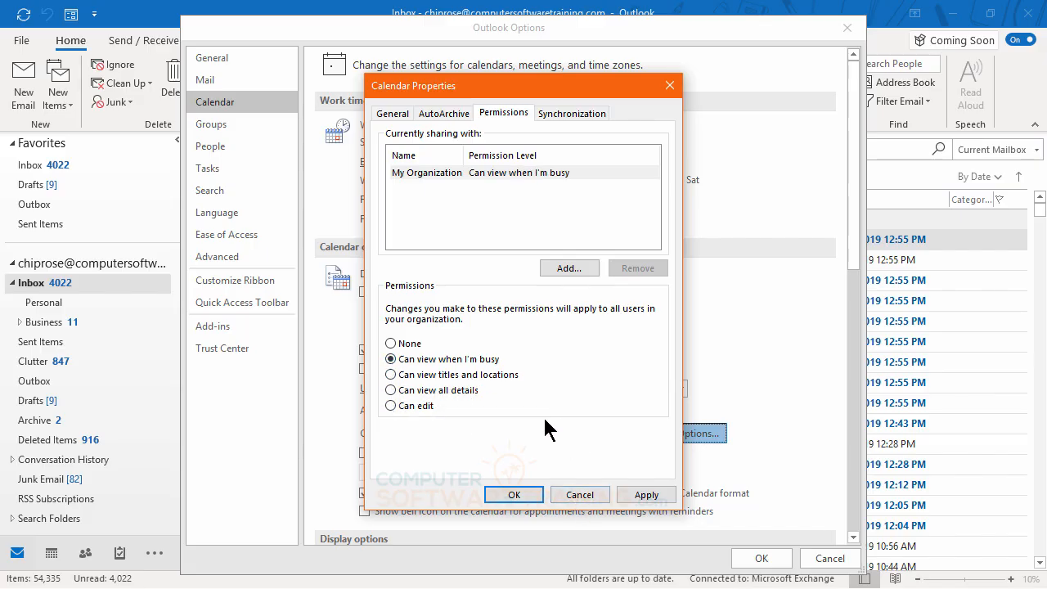
left_click(392, 344)
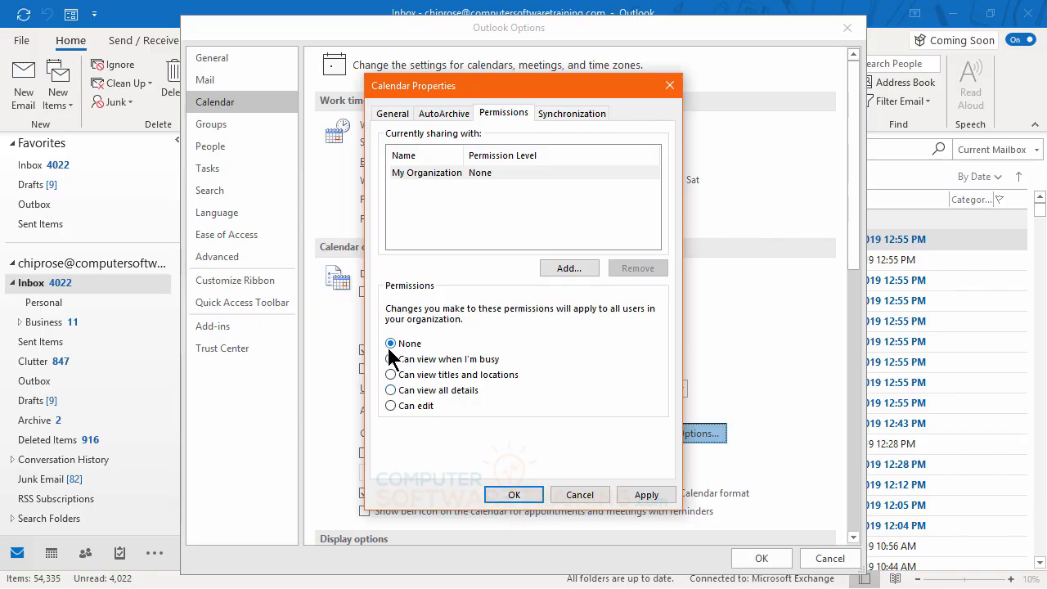
mouse_move(389, 354)
left_click(390, 360)
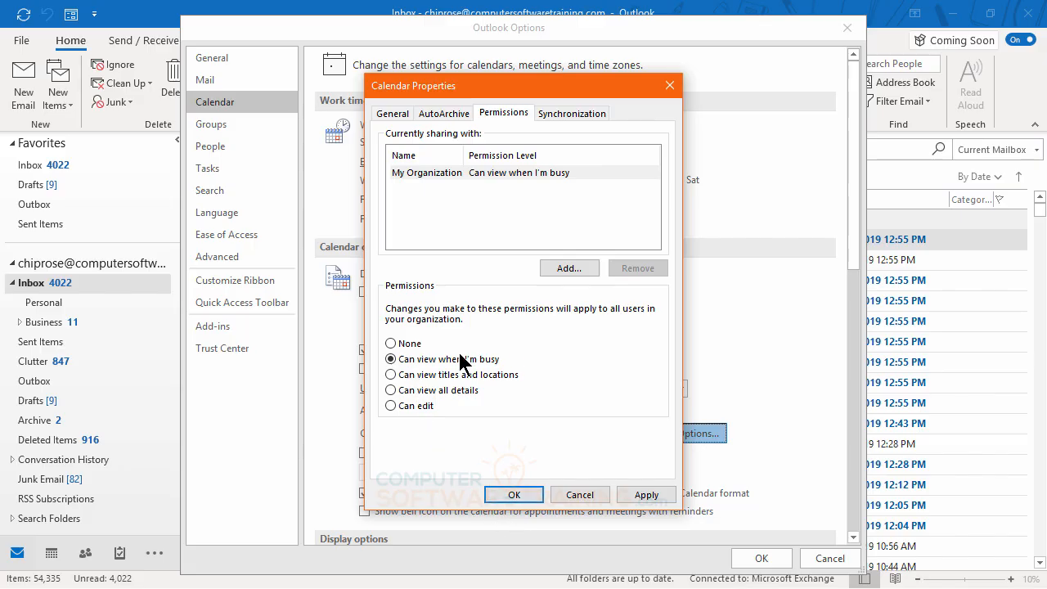
left_click(391, 344)
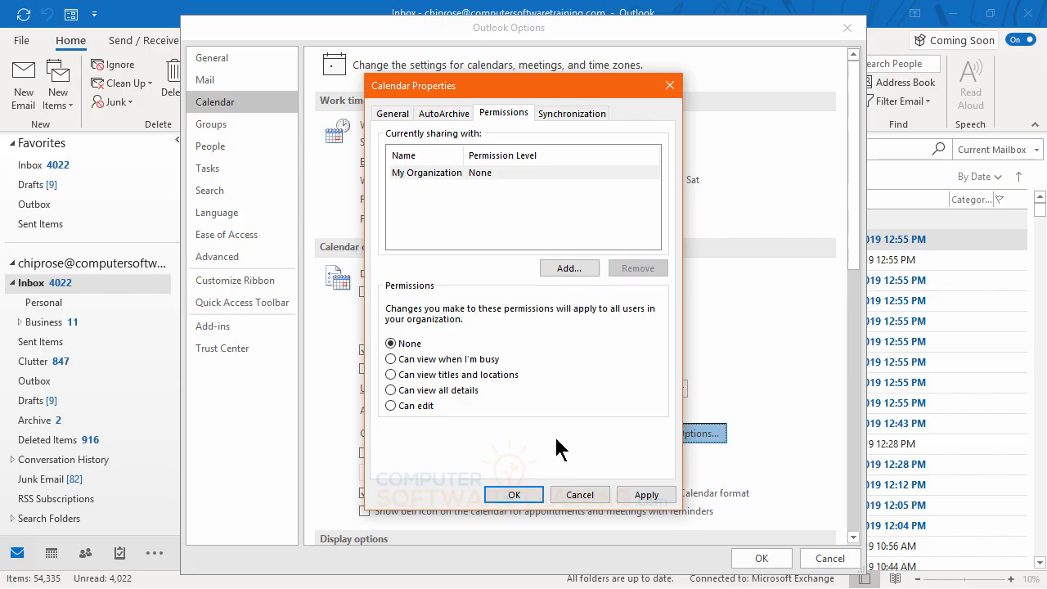
left_click(391, 359)
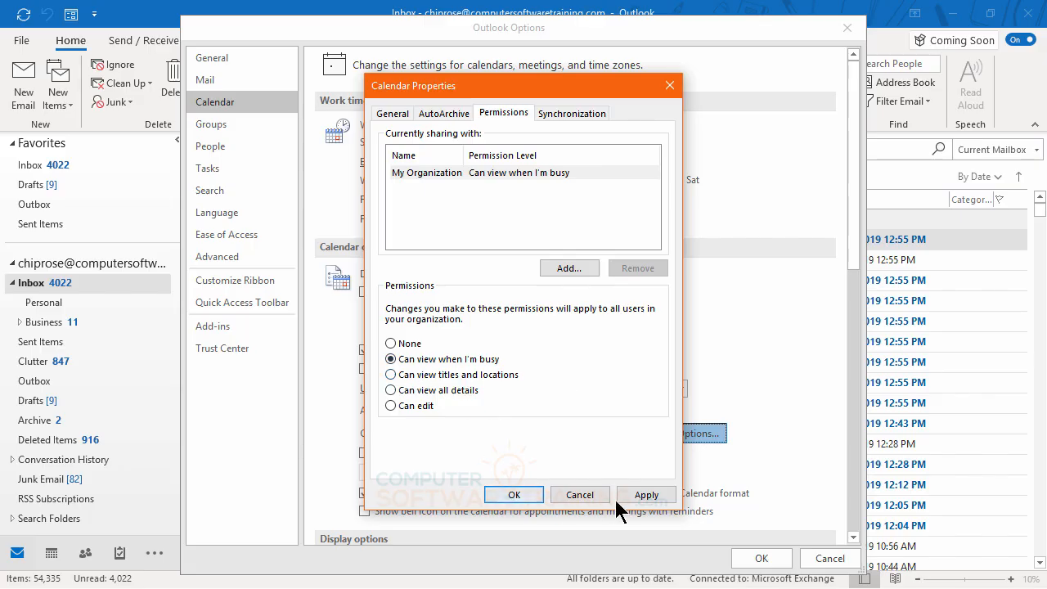
left_click(585, 498)
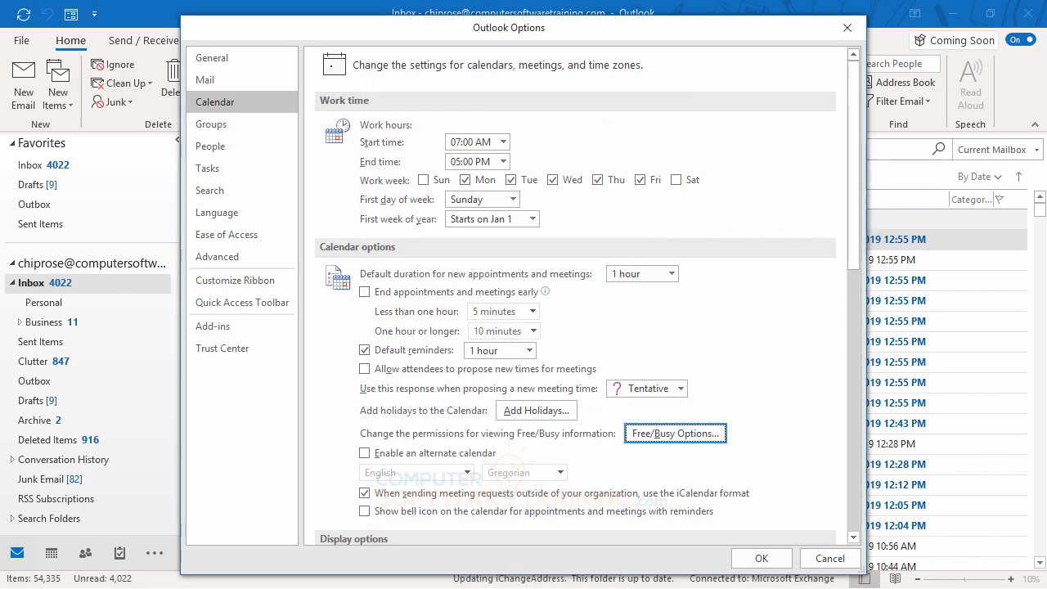
Set the default calendar color to orange in the display options.
scroll(766, 502, "down", 1)
scroll(766, 503, "down", 1)
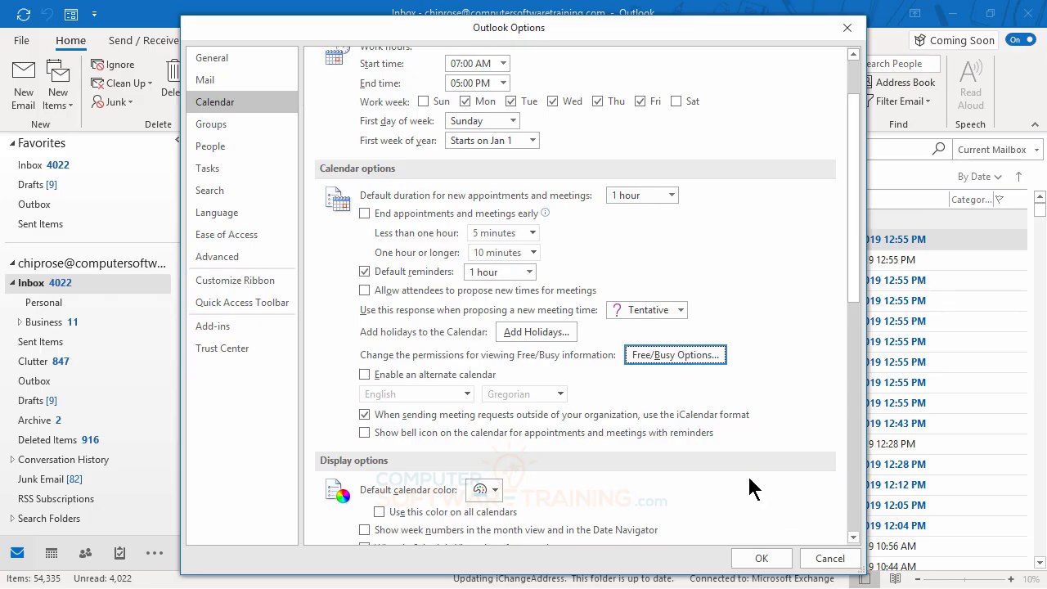
scroll(724, 458, "down", 8)
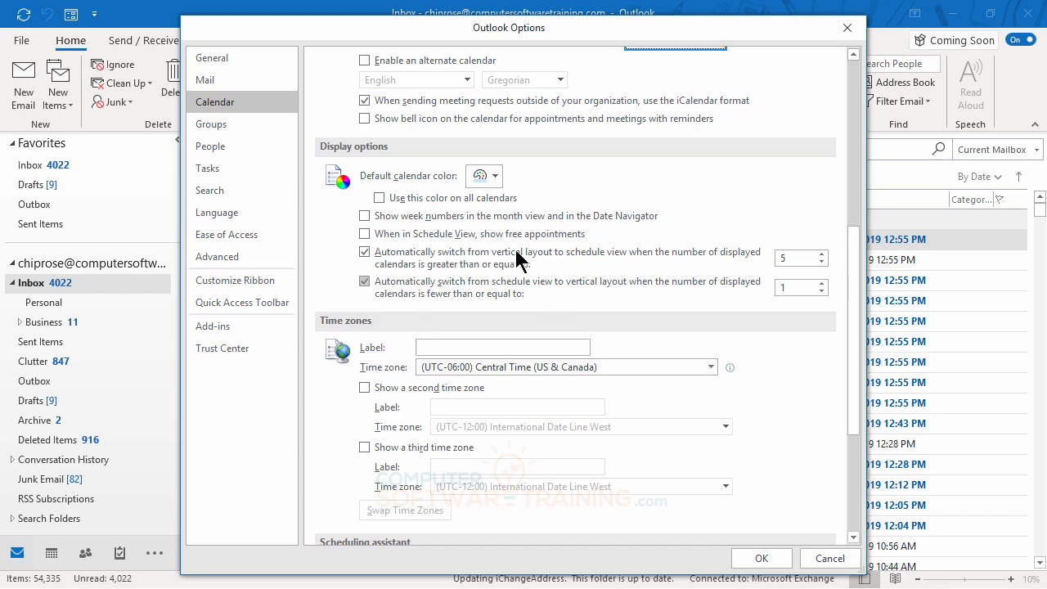
left_click(492, 177)
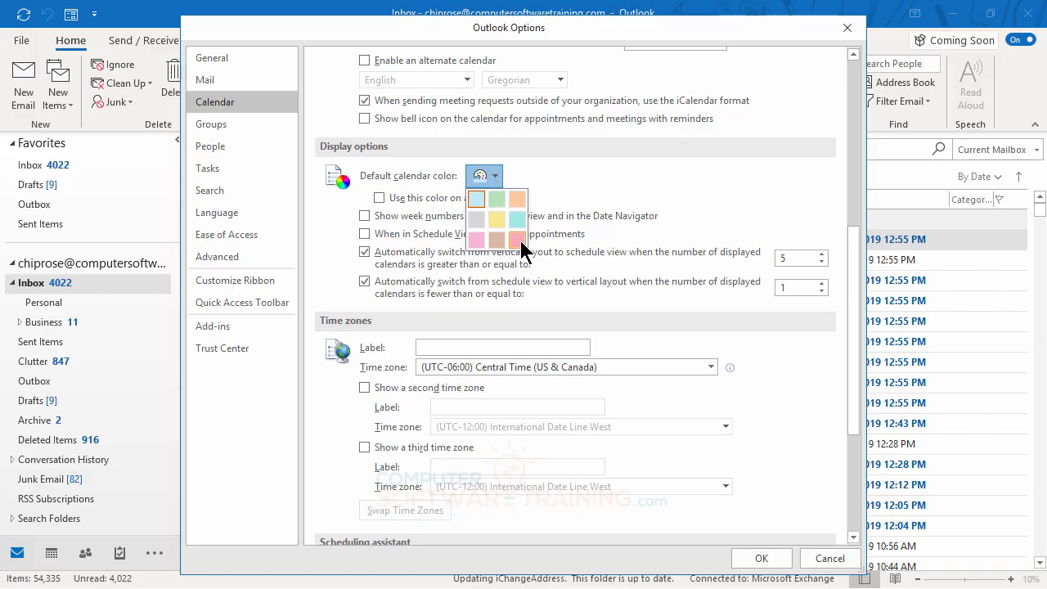
left_click(517, 203)
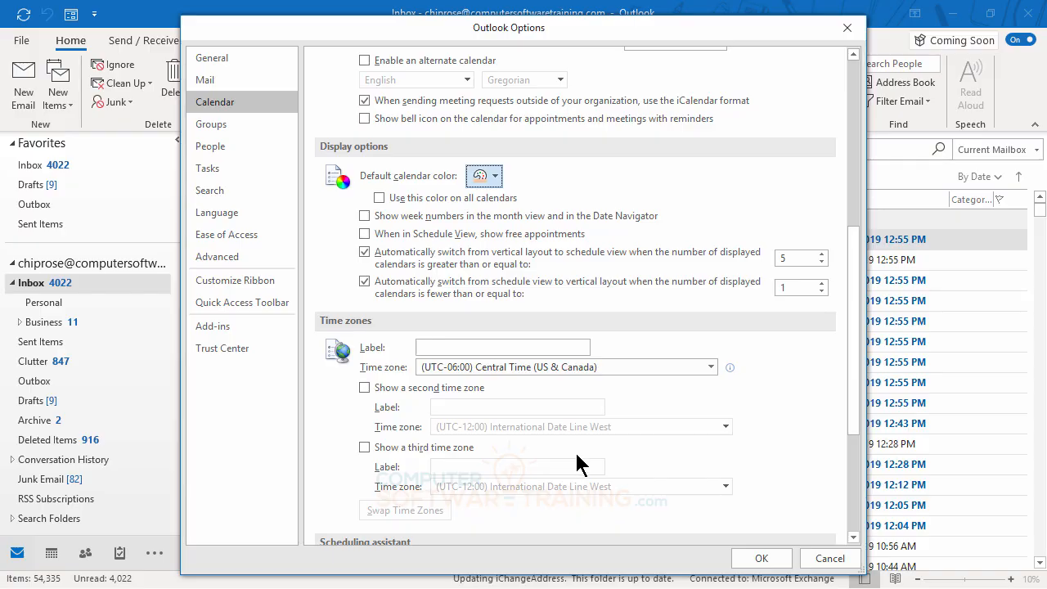
Show a second time zone labeled MAUI and set it to (UTC-10:00) Hawaii.
scroll(557, 458, "down", 2)
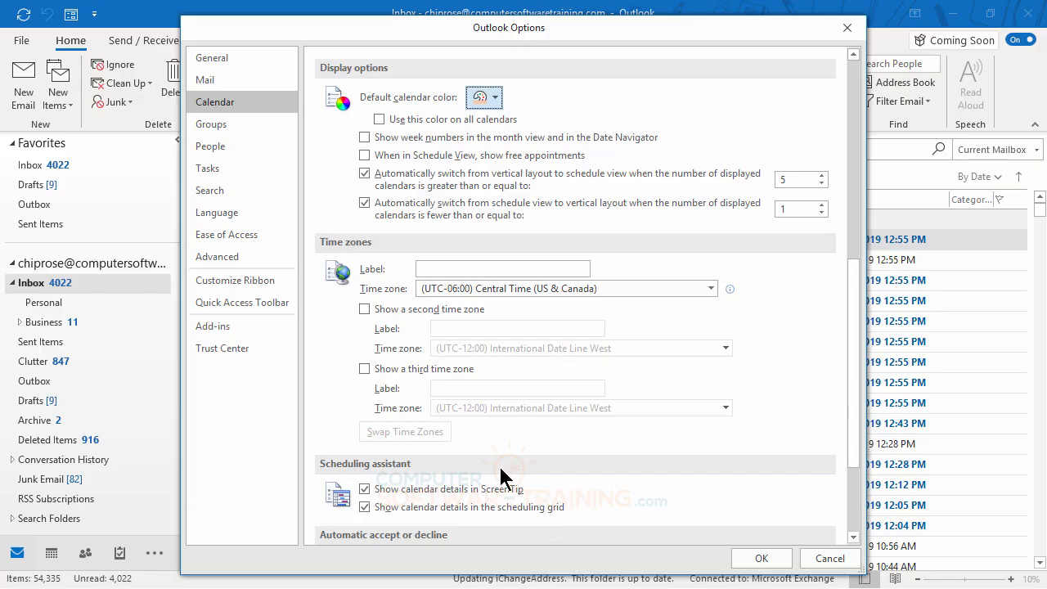
left_click(364, 310)
left_click(458, 328)
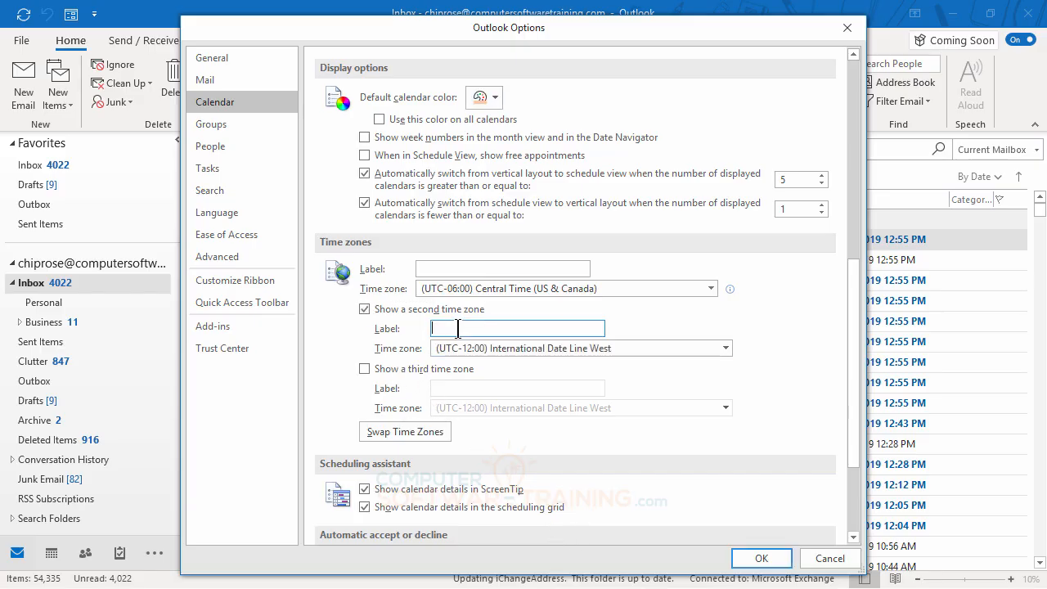
type("MAUI")
left_click(599, 347)
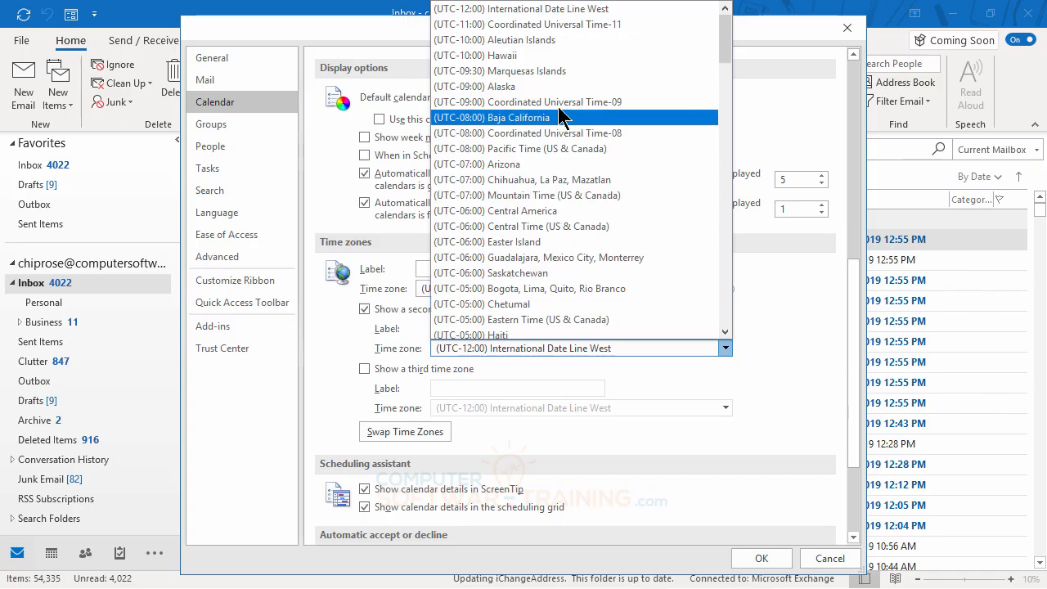
left_click(500, 56)
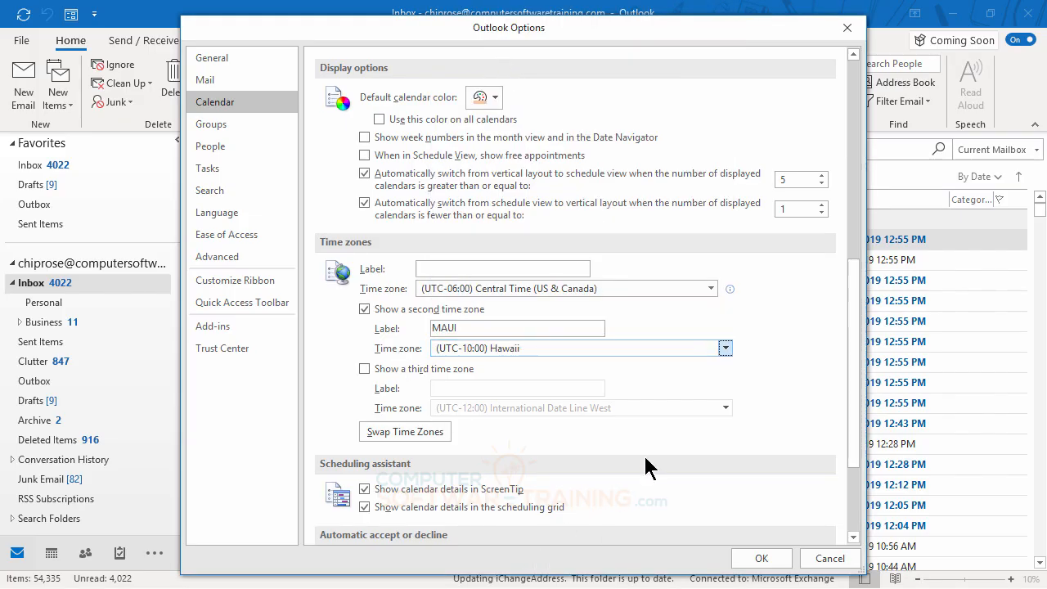
Review the automatic accept or decline settings for meeting requests and close them without changing anything.
scroll(657, 455, "down", 1)
scroll(657, 454, "down", 3)
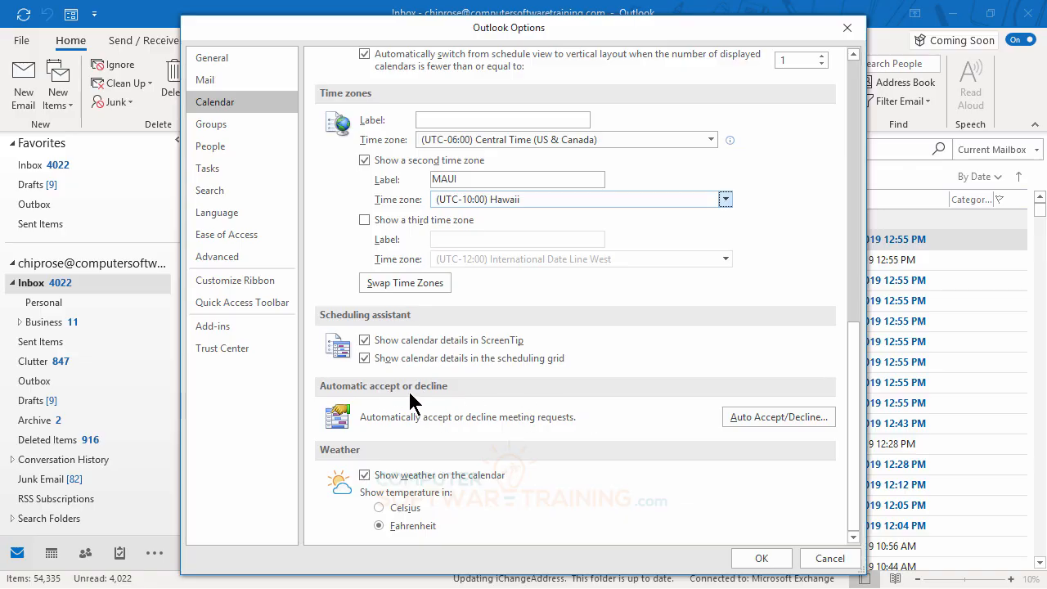
left_click(767, 417)
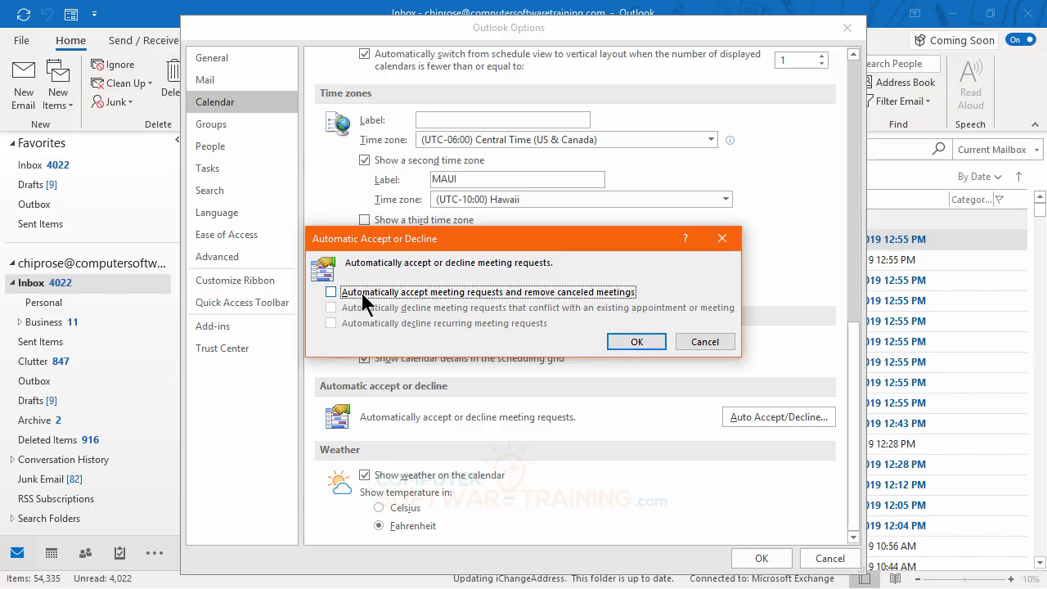
left_click(634, 342)
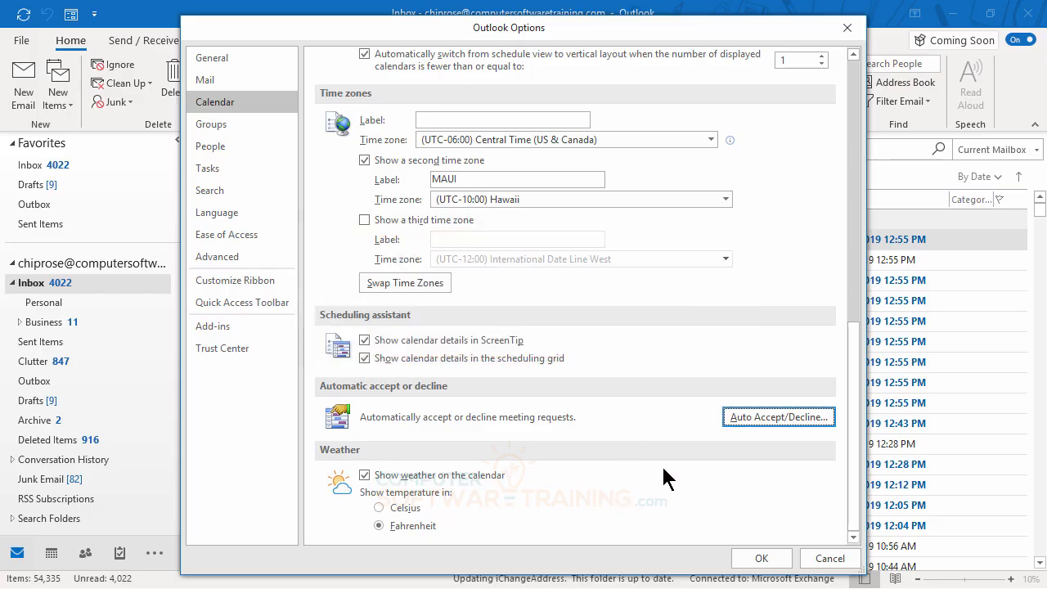
Save the Outlook options and switch to the Calendar.
left_click(759, 558)
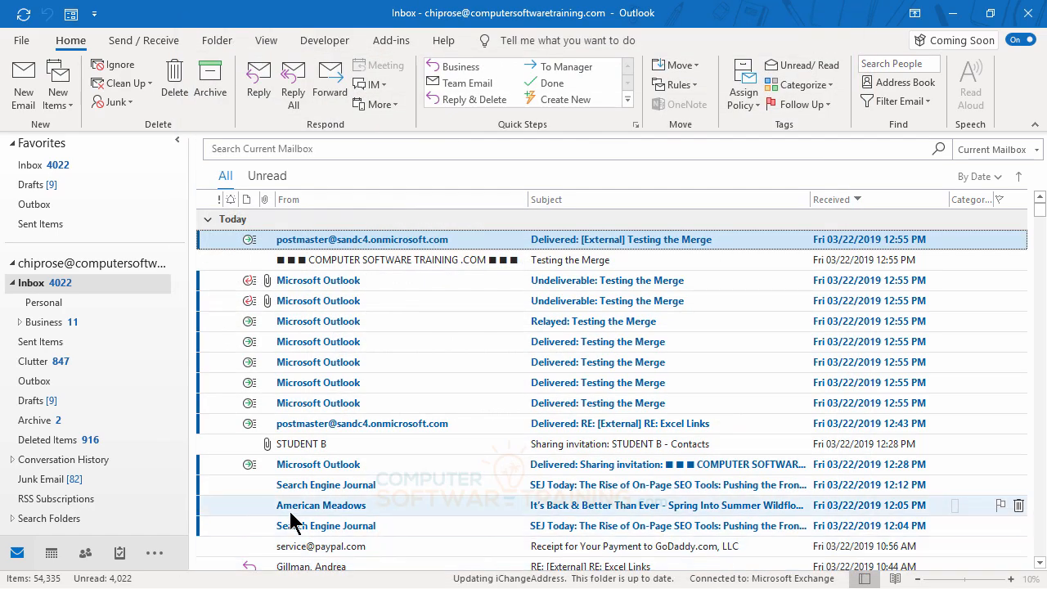
left_click(52, 557)
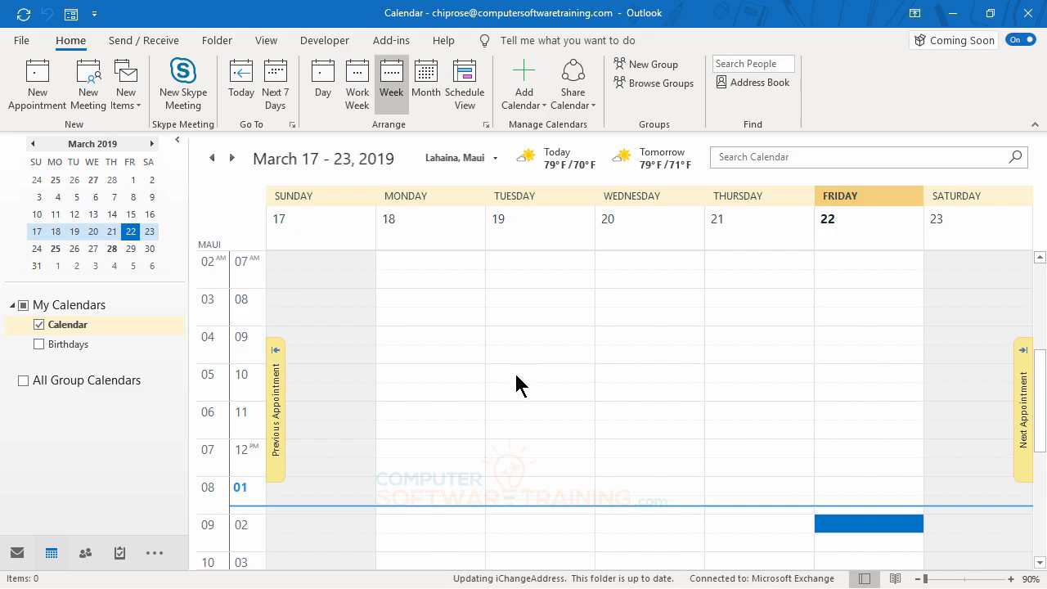
Open a new appointment on Tuesday 03/19/2019 from 09:00 AM to 09:30 AM, and close it without saving.
left_click_drag(515, 375, 517, 437)
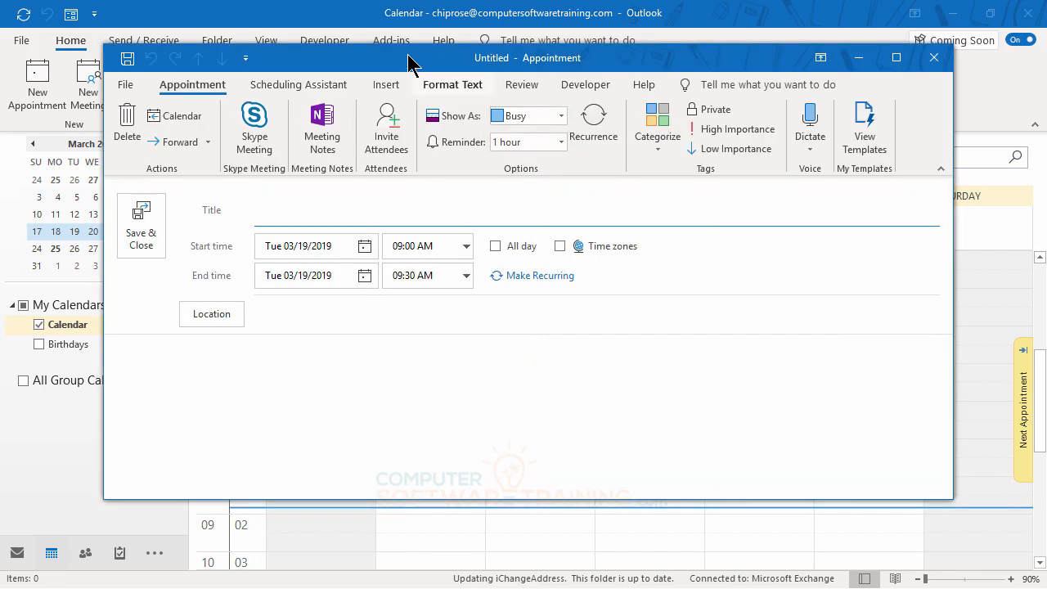
left_click_drag(413, 64, 460, 63)
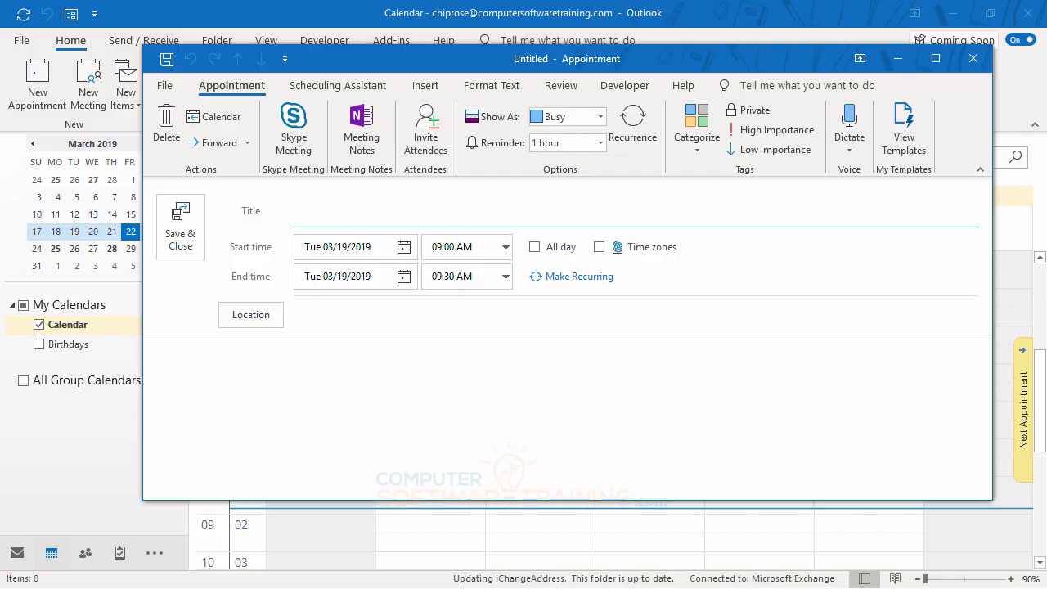
left_click(973, 59)
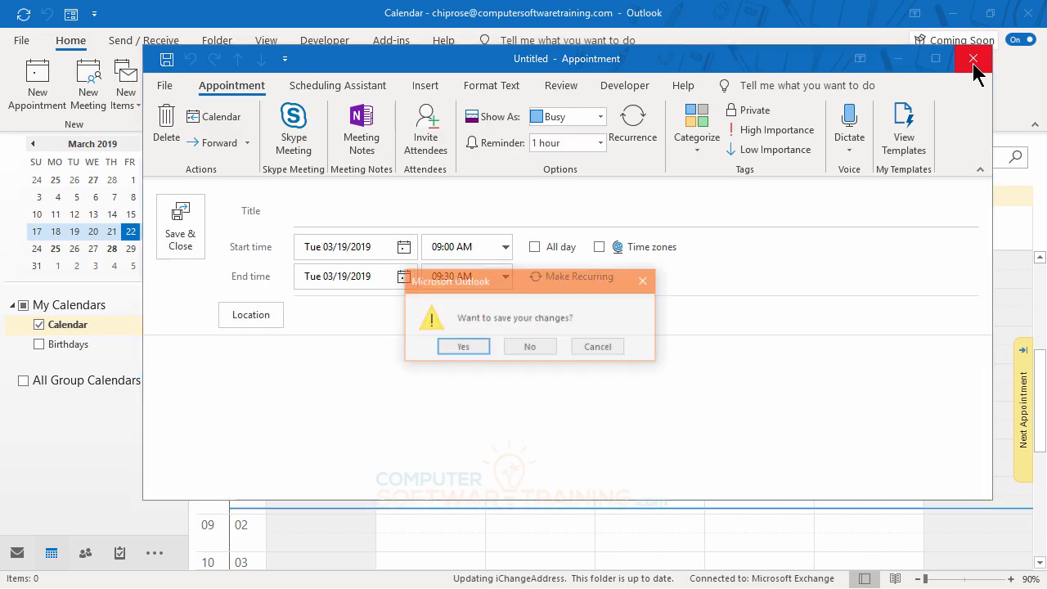
left_click(529, 346)
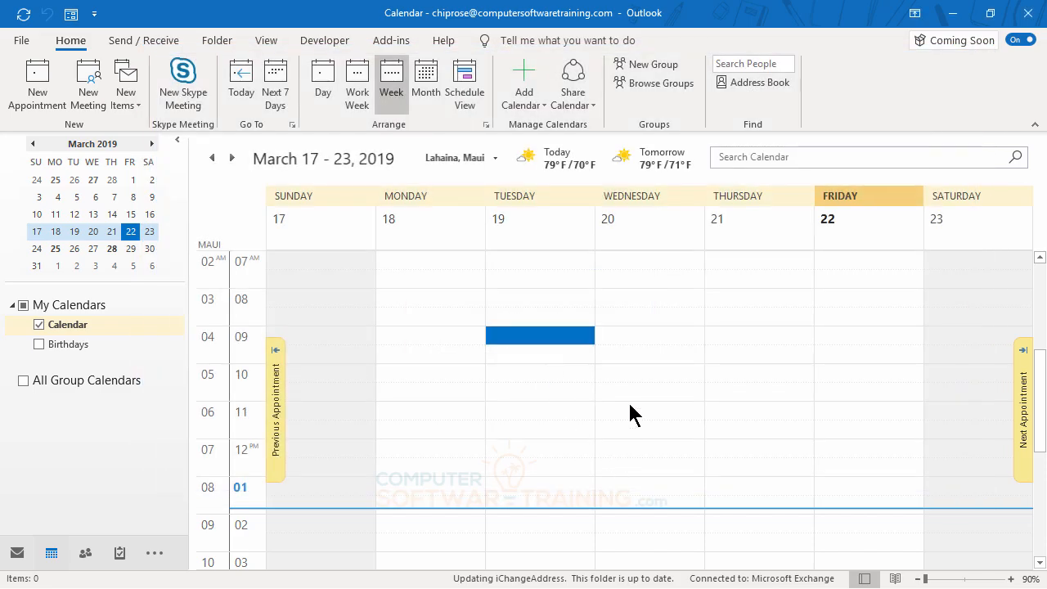